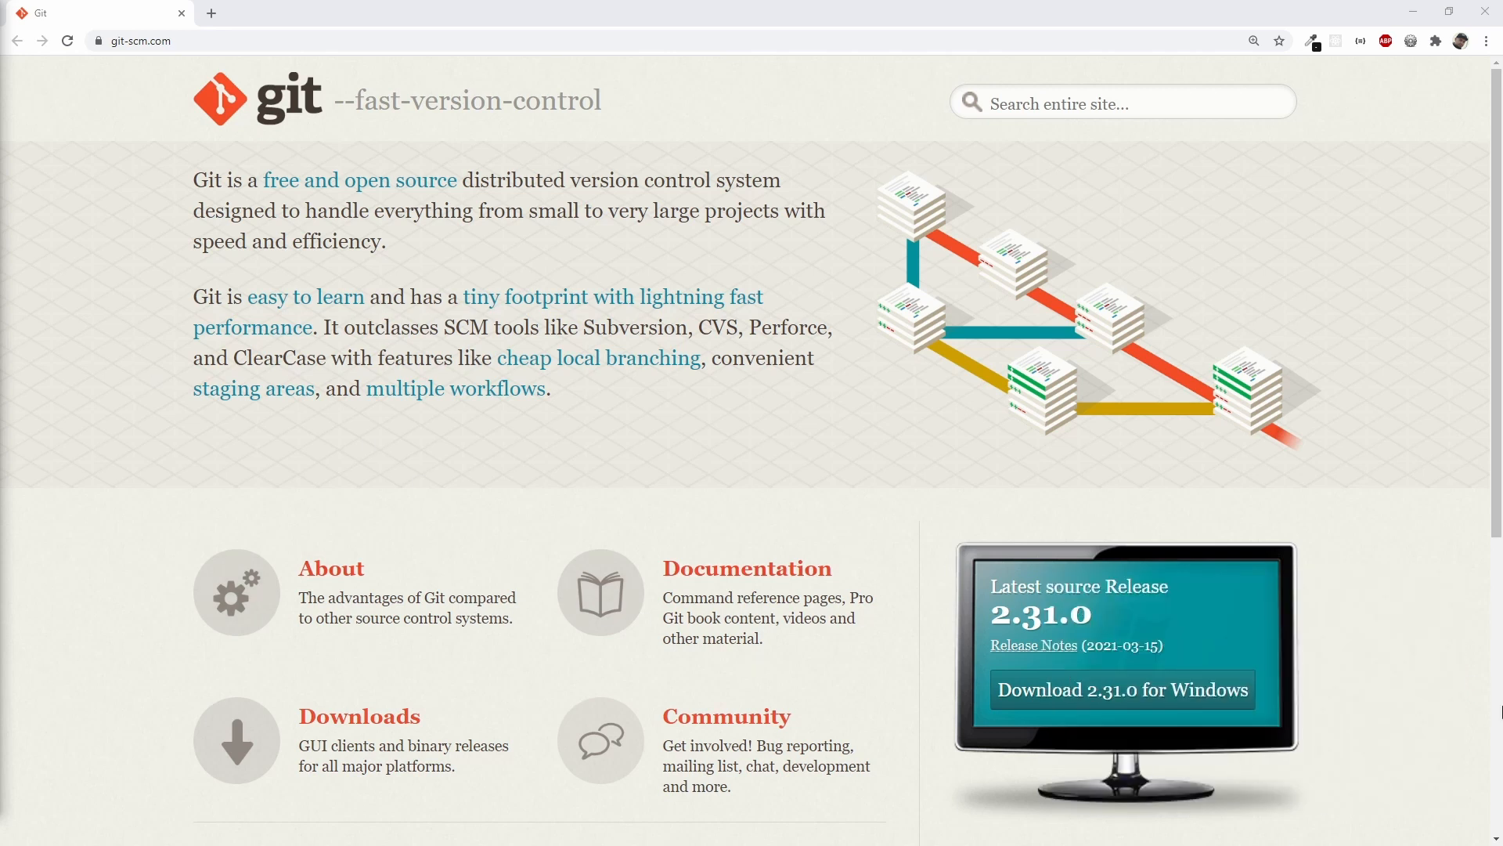
Download Git 2.31.0 for Windows and save the installer as Git-2.31.0-64-bit.exe in the Downloads folder on drive D.
left_click_drag(1097, 609, 1001, 615)
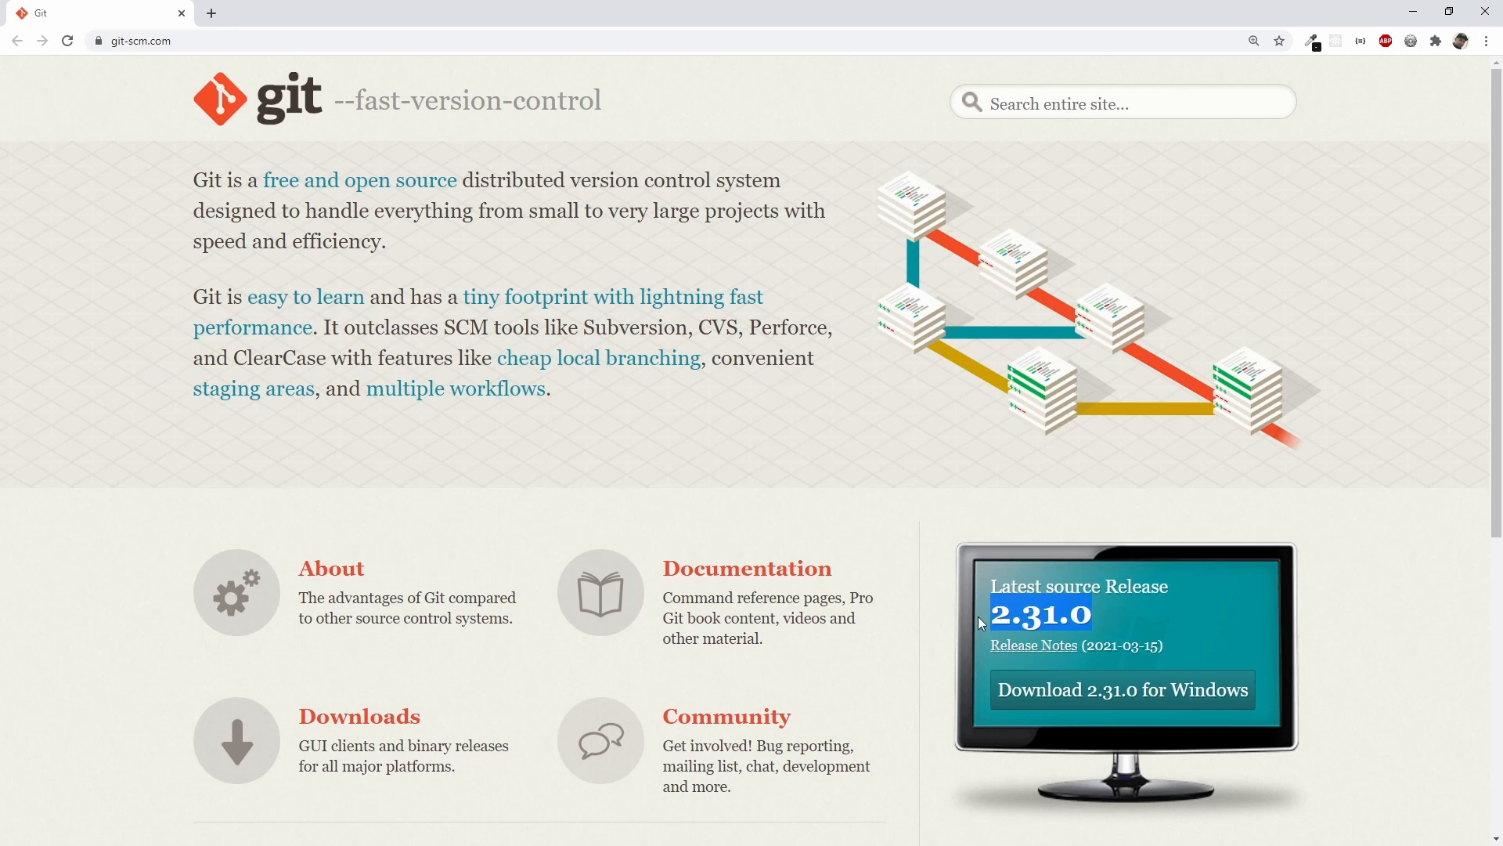
left_click(979, 617)
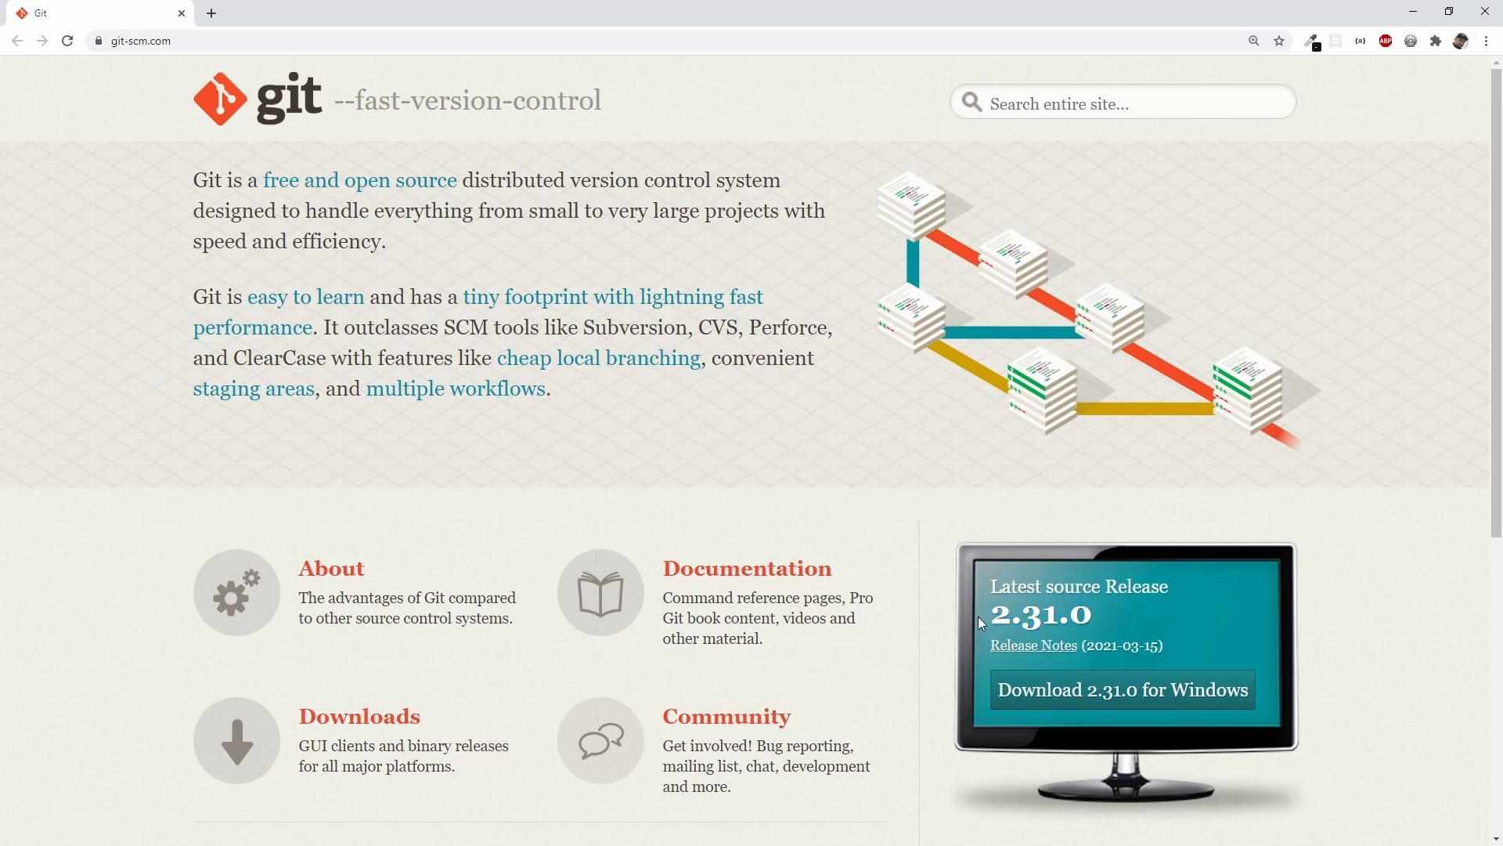
left_click(1130, 702)
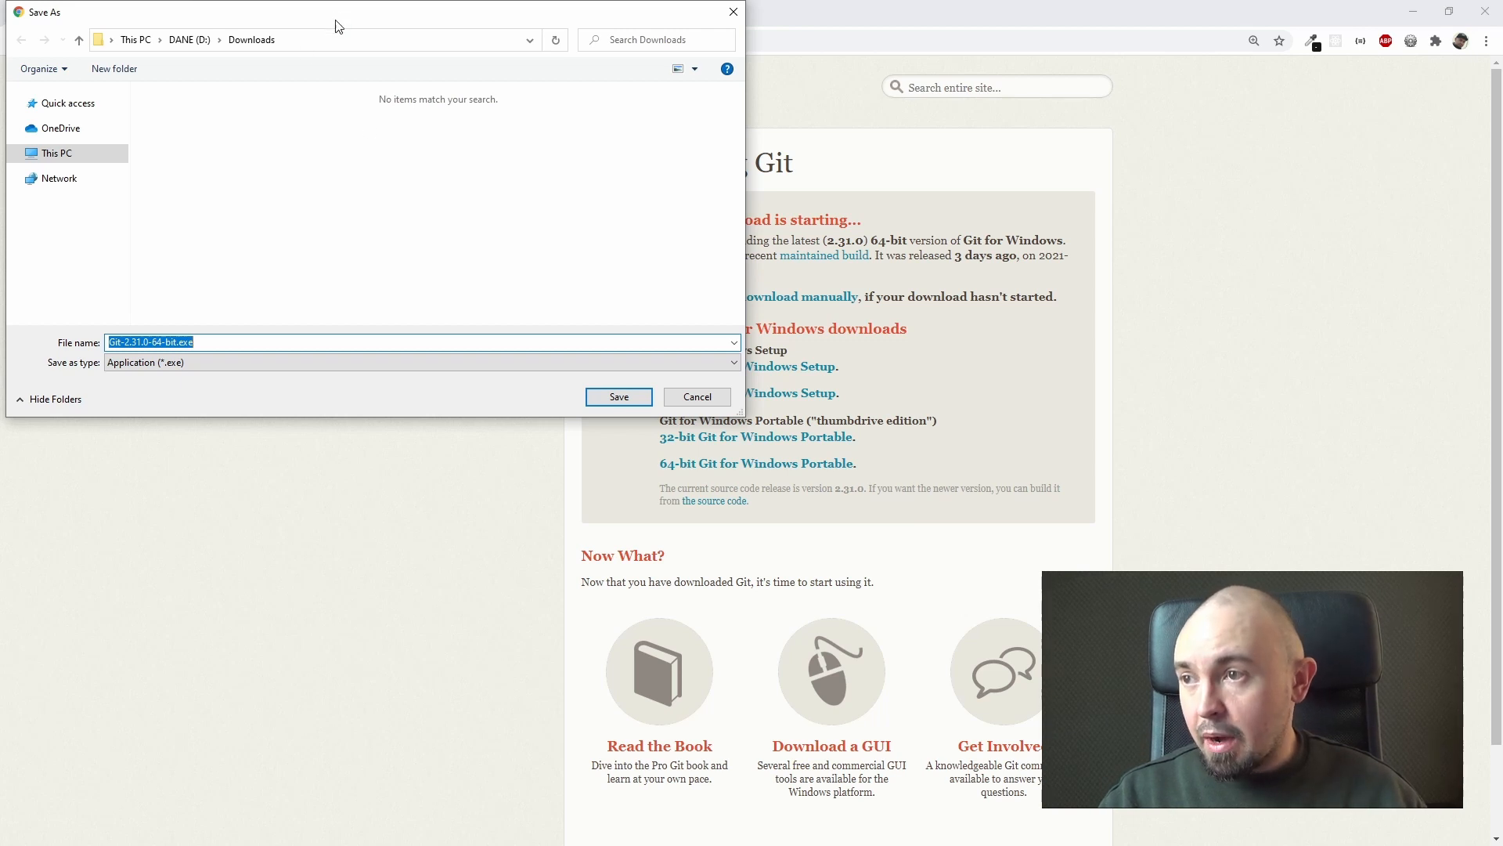
left_click_drag(335, 26, 805, 572)
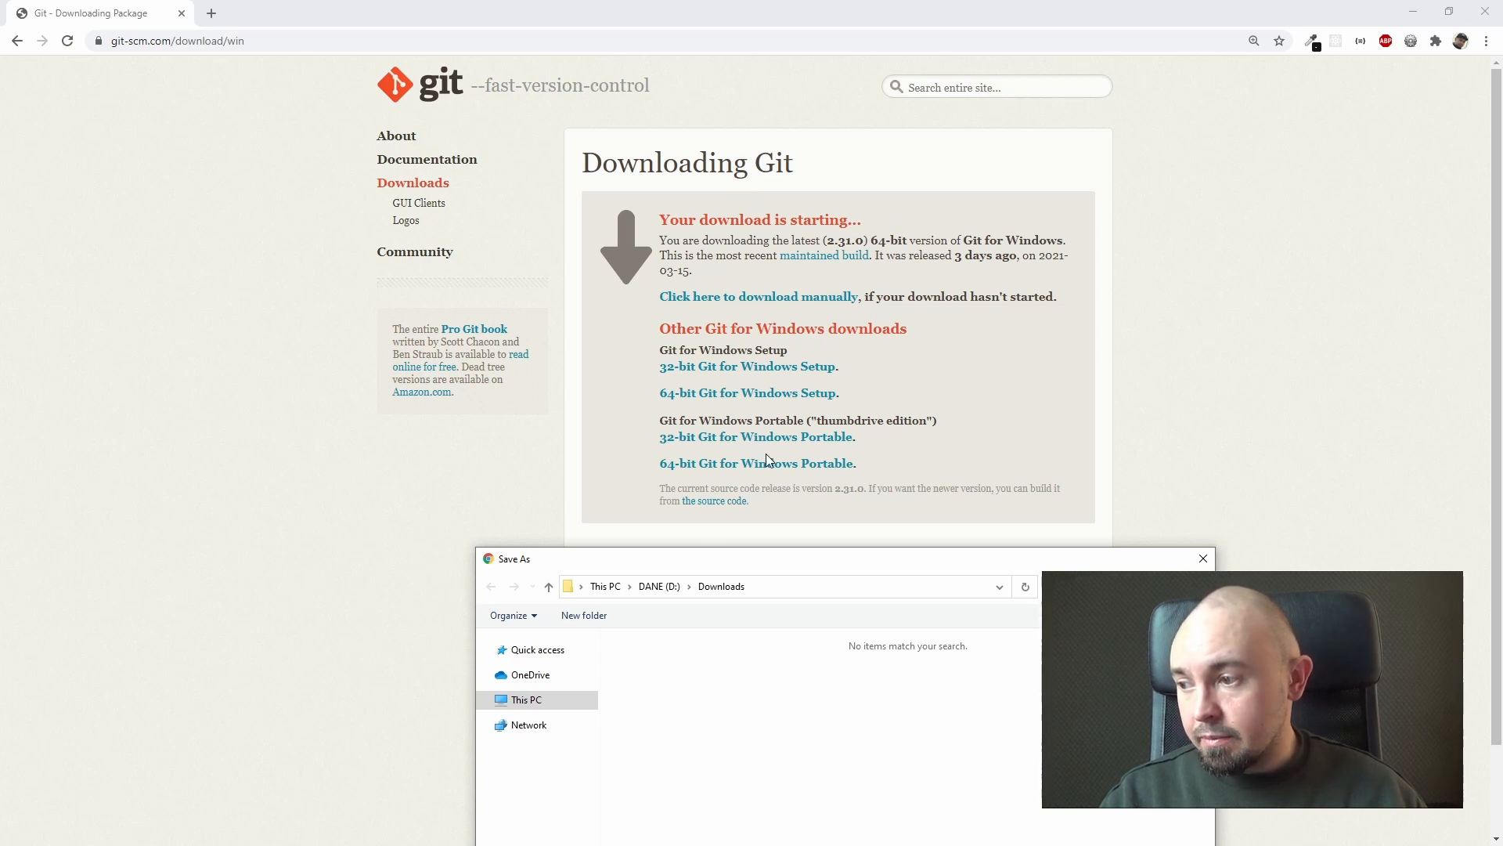
left_click_drag(869, 566, 721, 200)
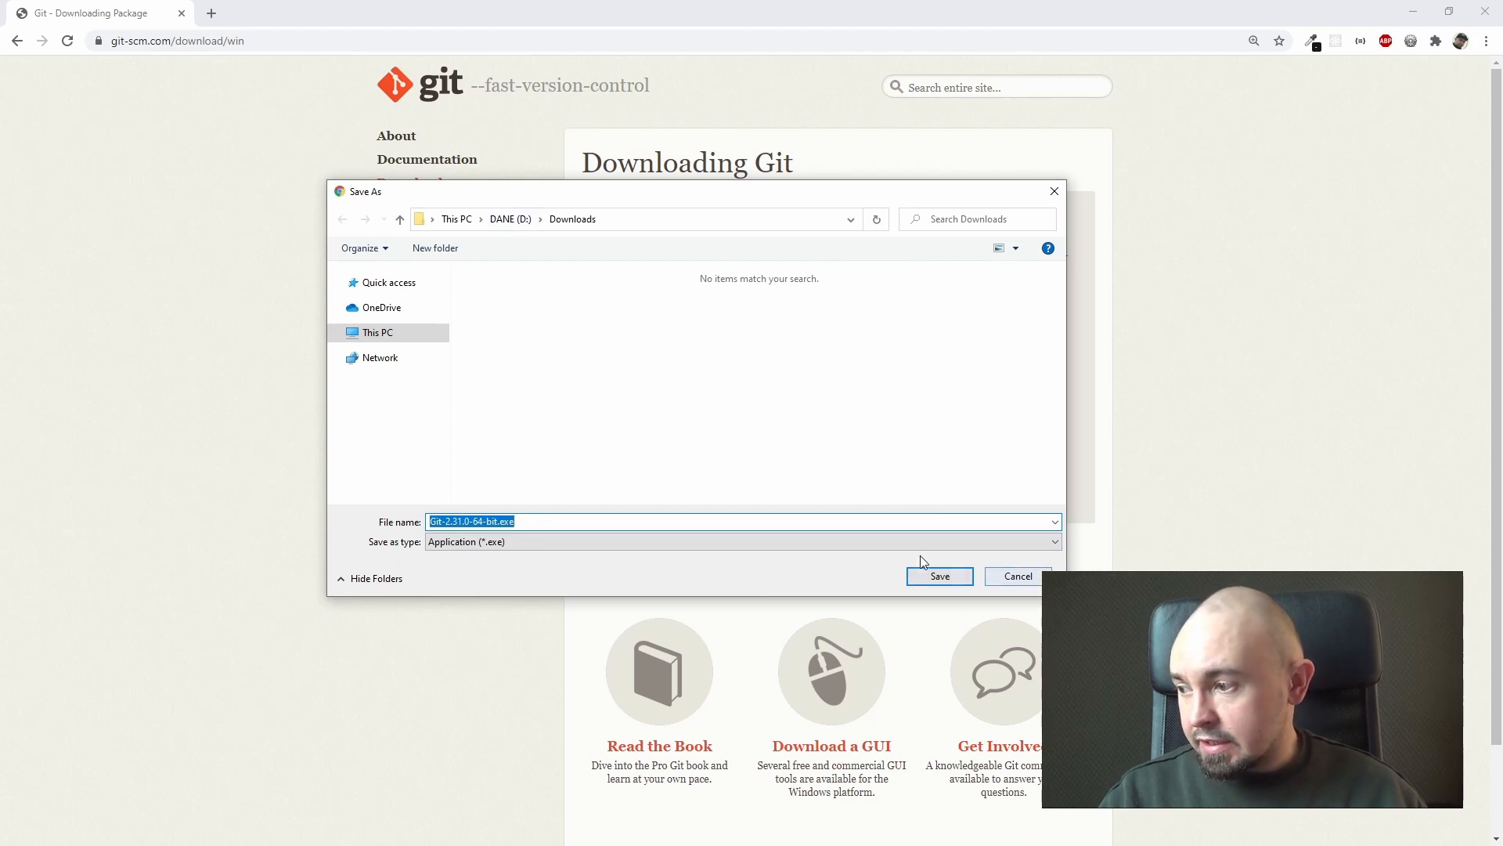
left_click(938, 575)
key("ctrl+plus")
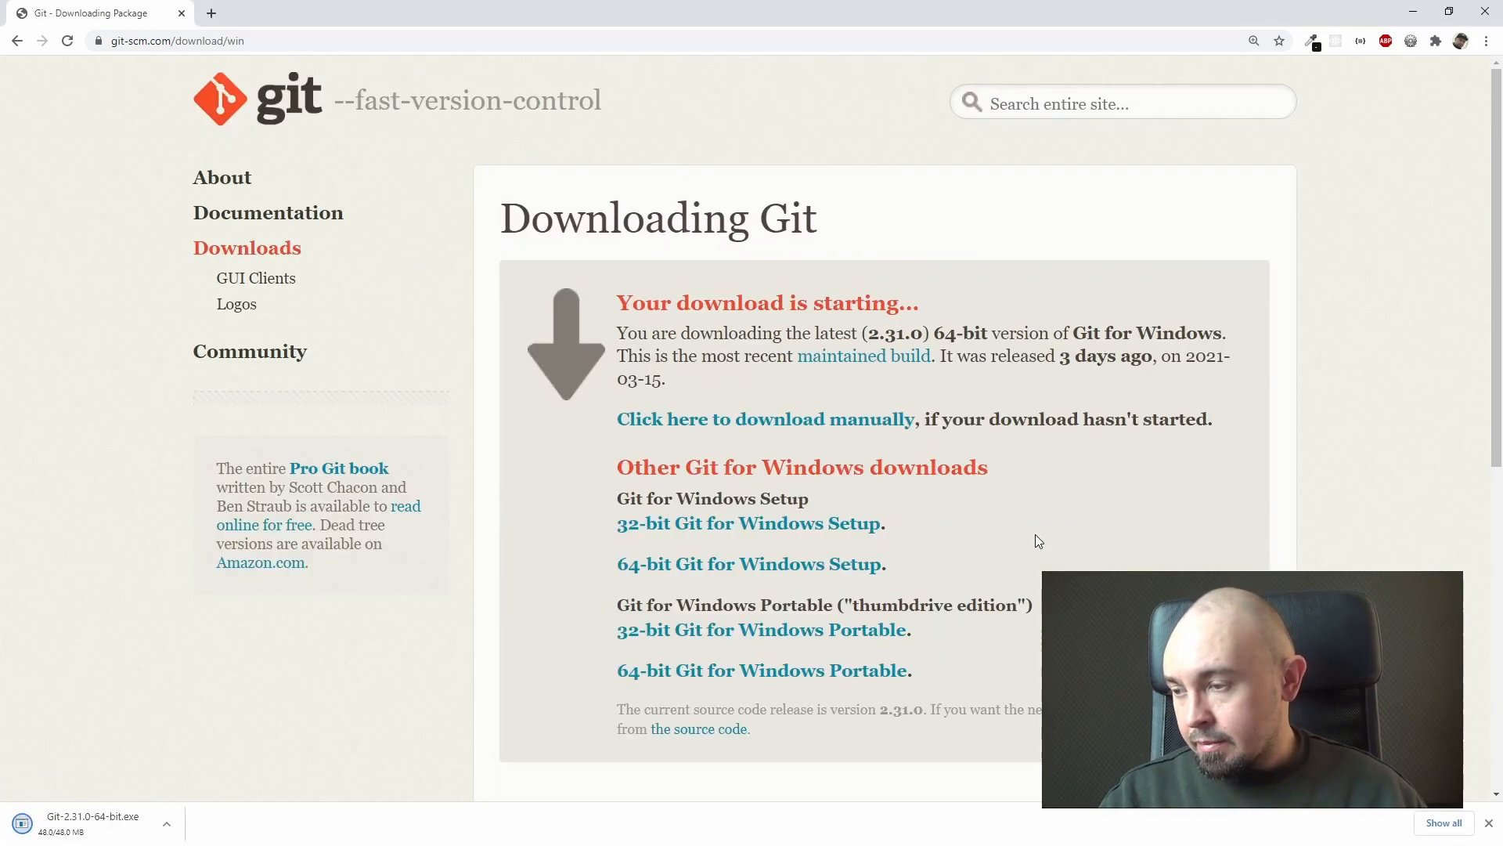
Run the downloaded Git installer, read through the GNU General Public License and continue past it.
left_click(92, 825)
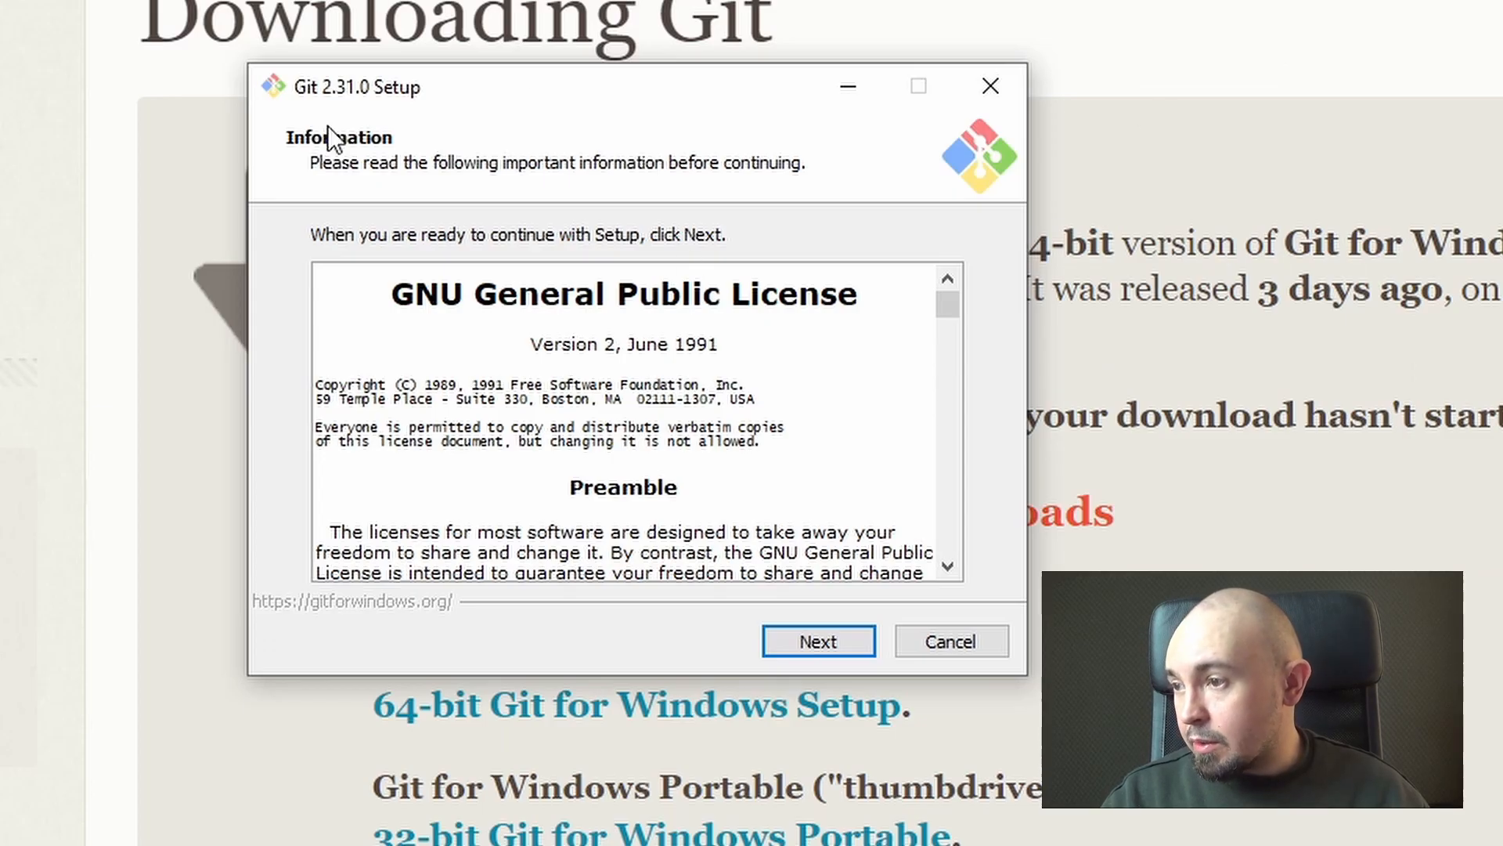
left_click_drag(942, 311, 947, 567)
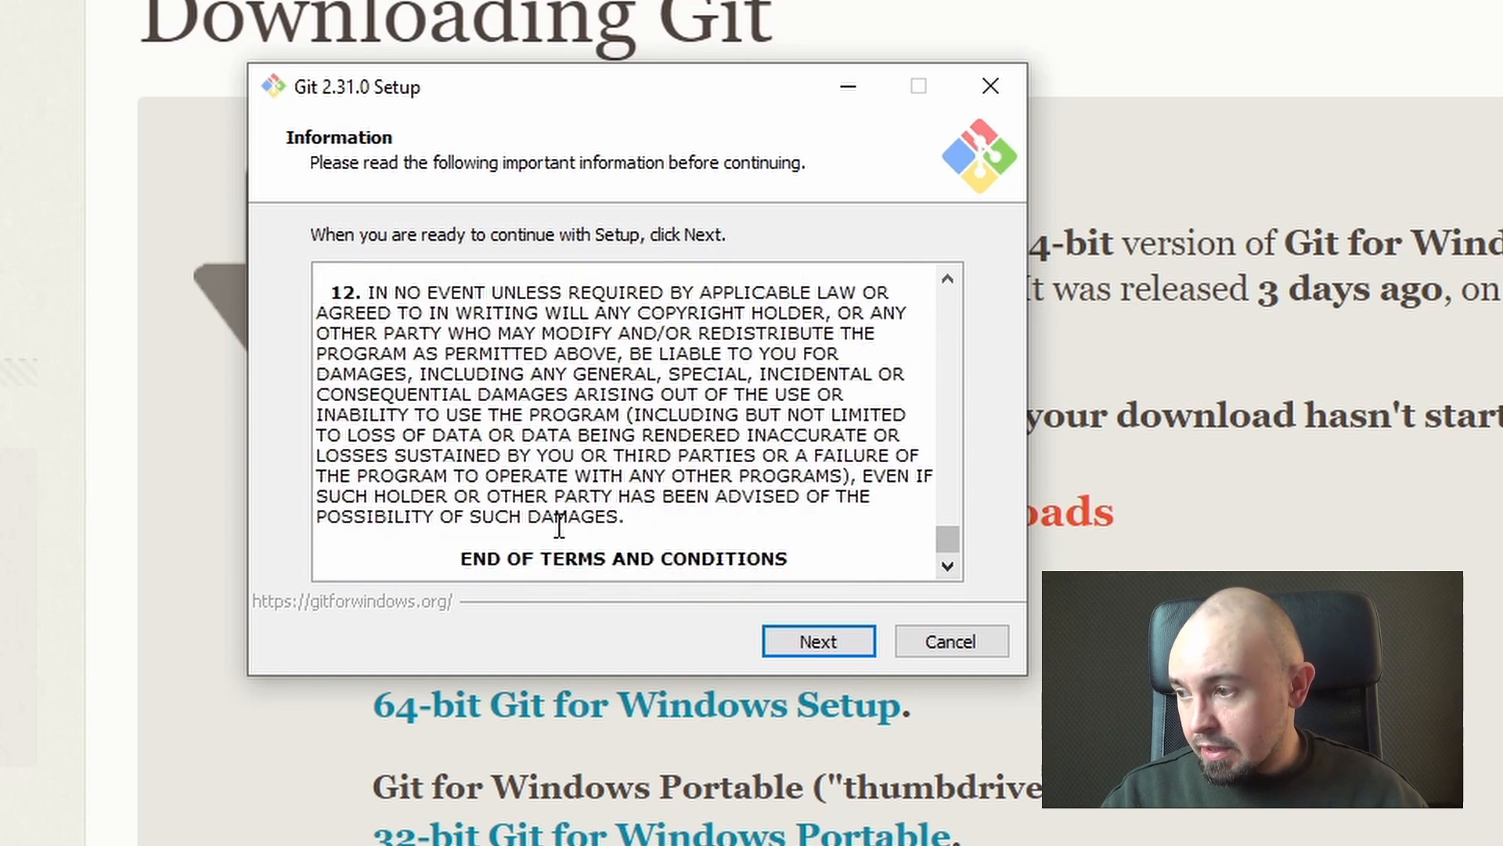
left_click(817, 642)
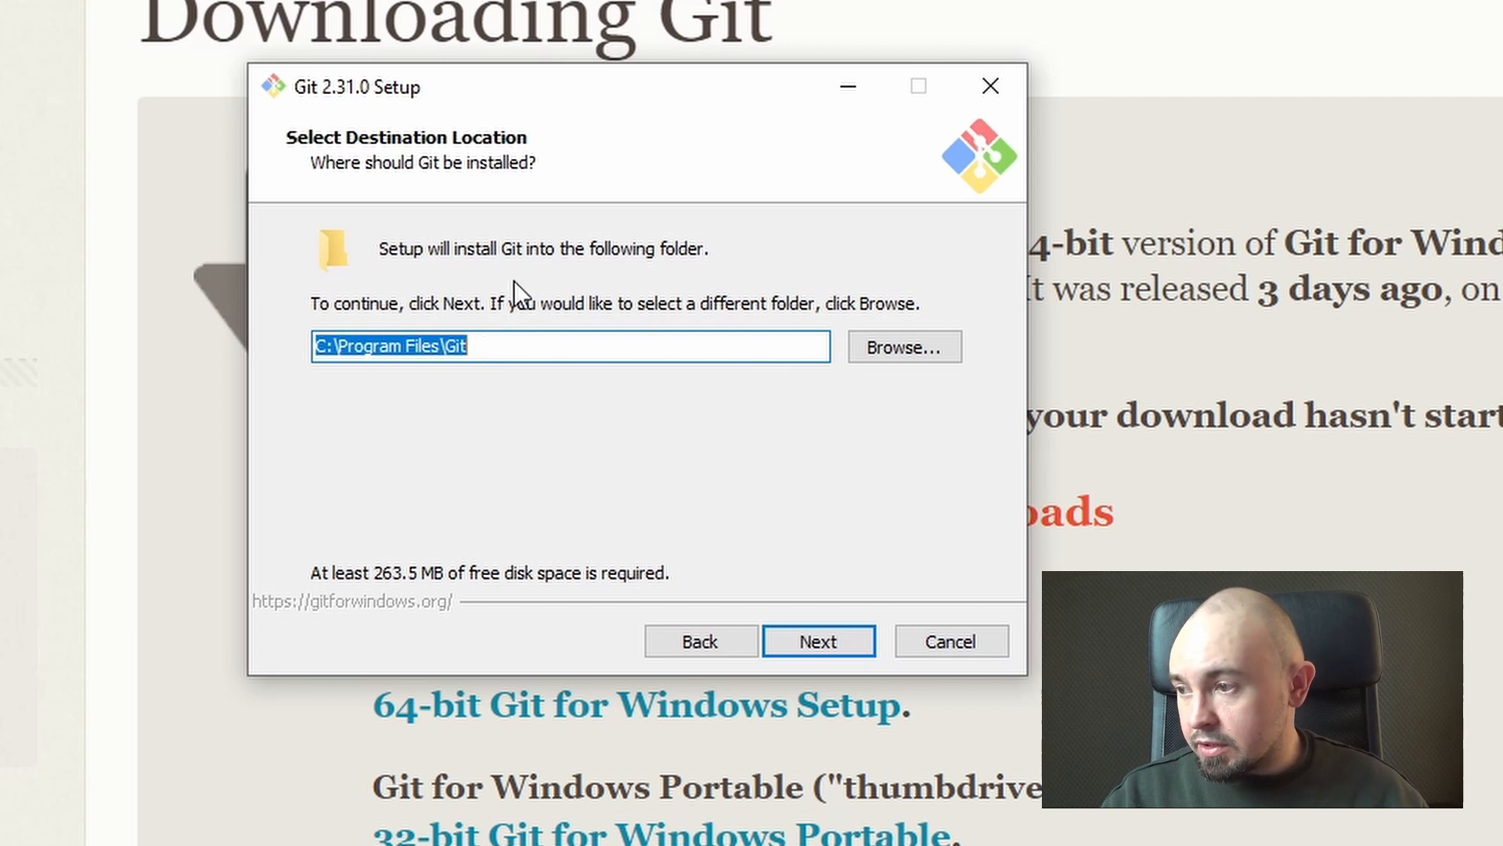
Accept the existing folder C:\Program Files\Git as destination, with the preselected components and the Start Menu folder Git.
left_click(814, 643)
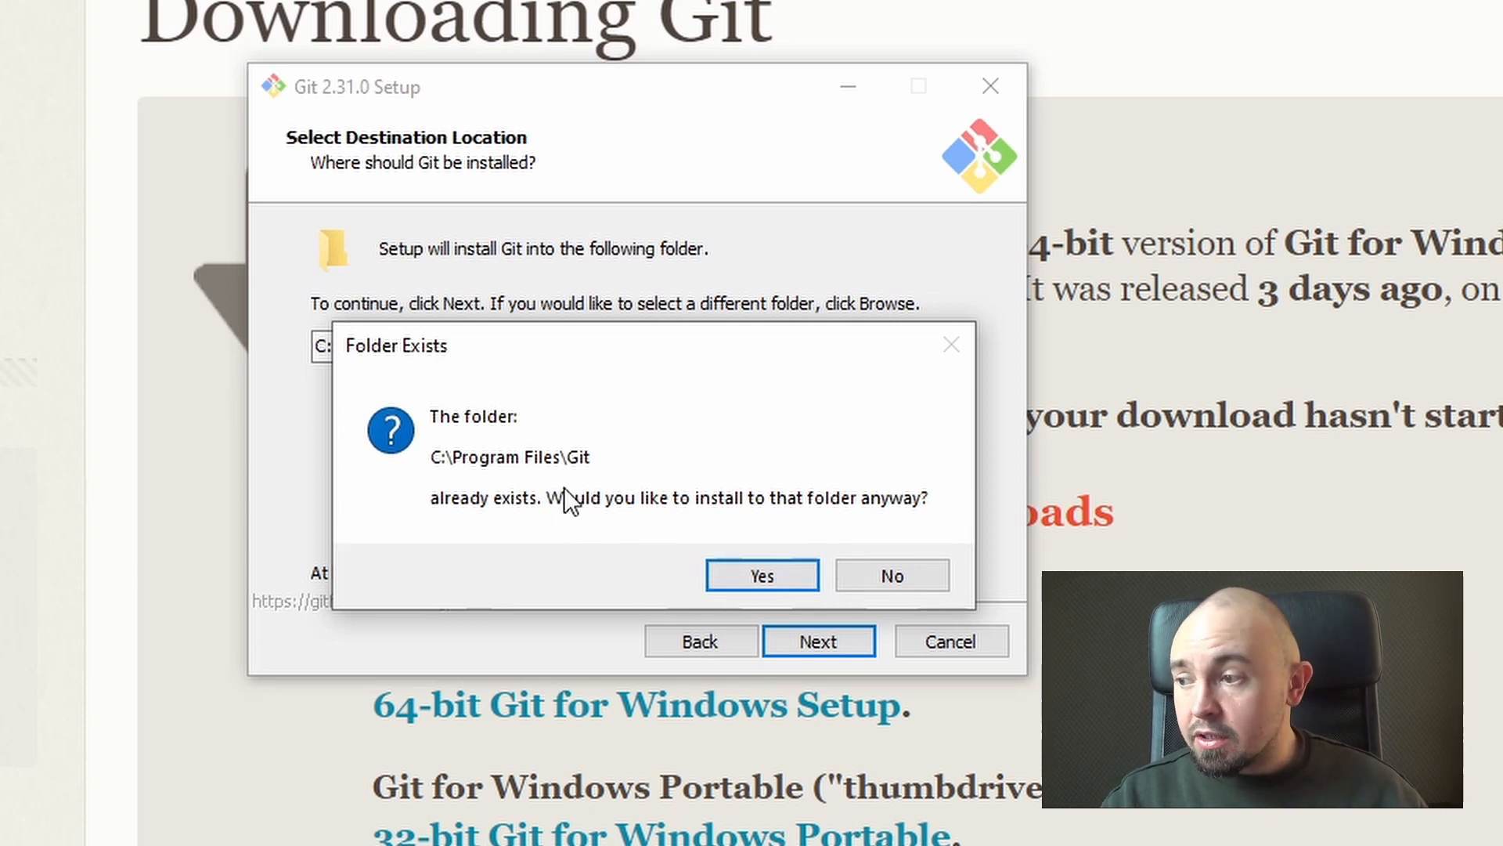
left_click(751, 578)
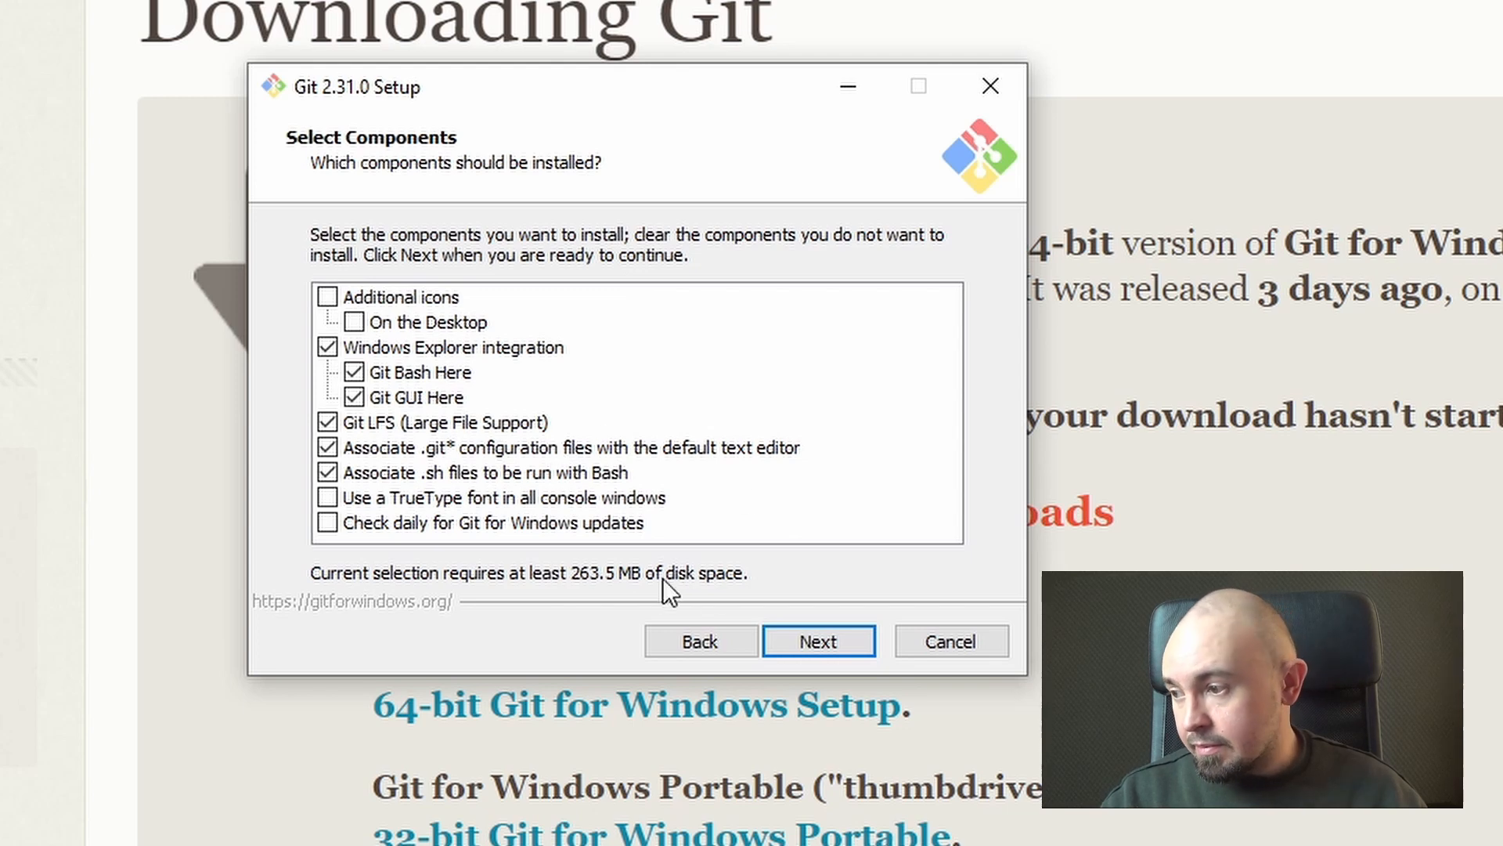
left_click(818, 641)
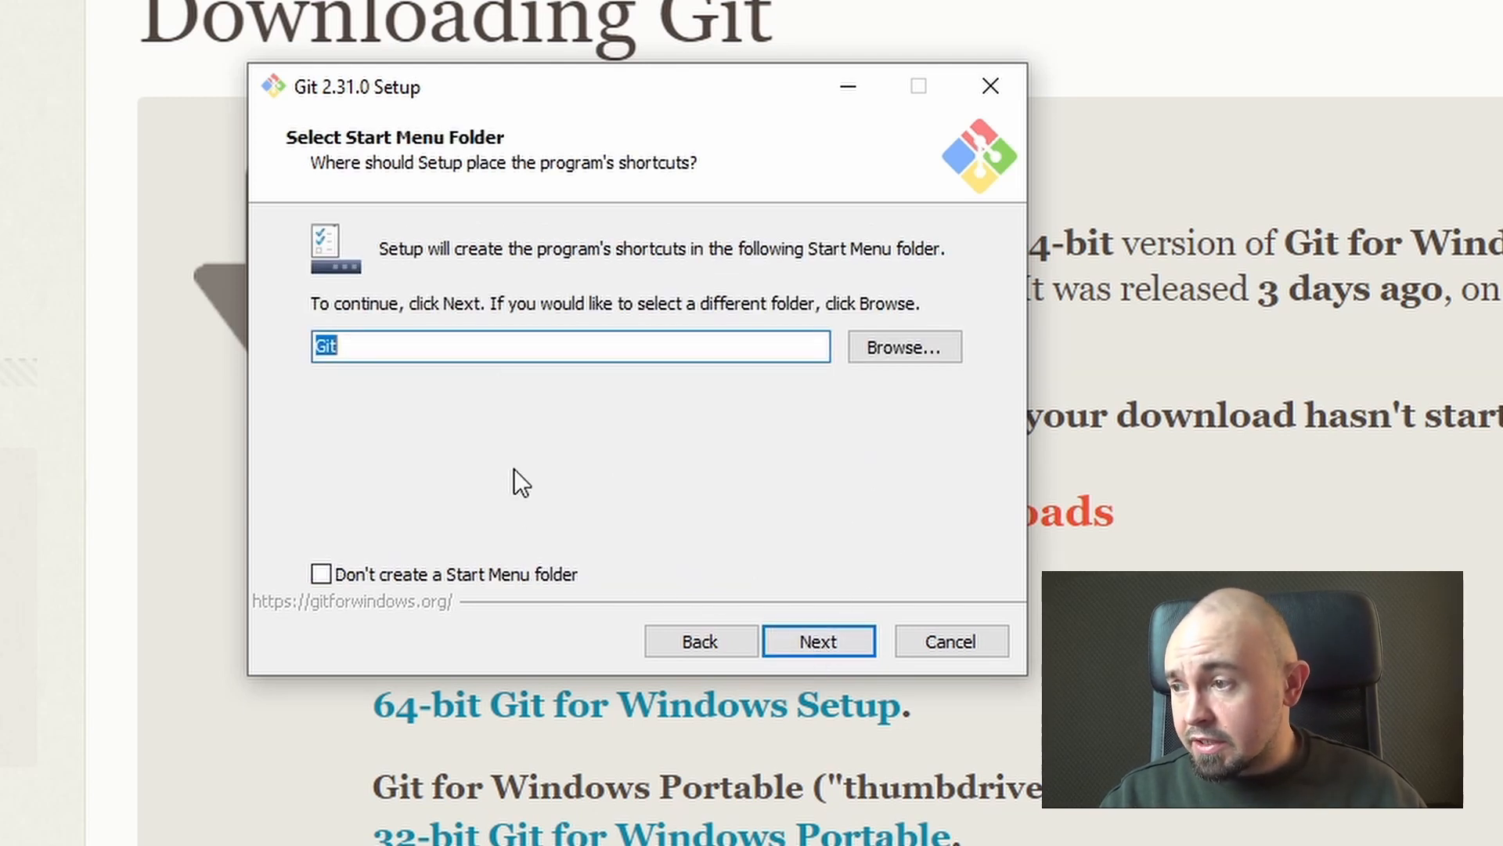
left_click(841, 639)
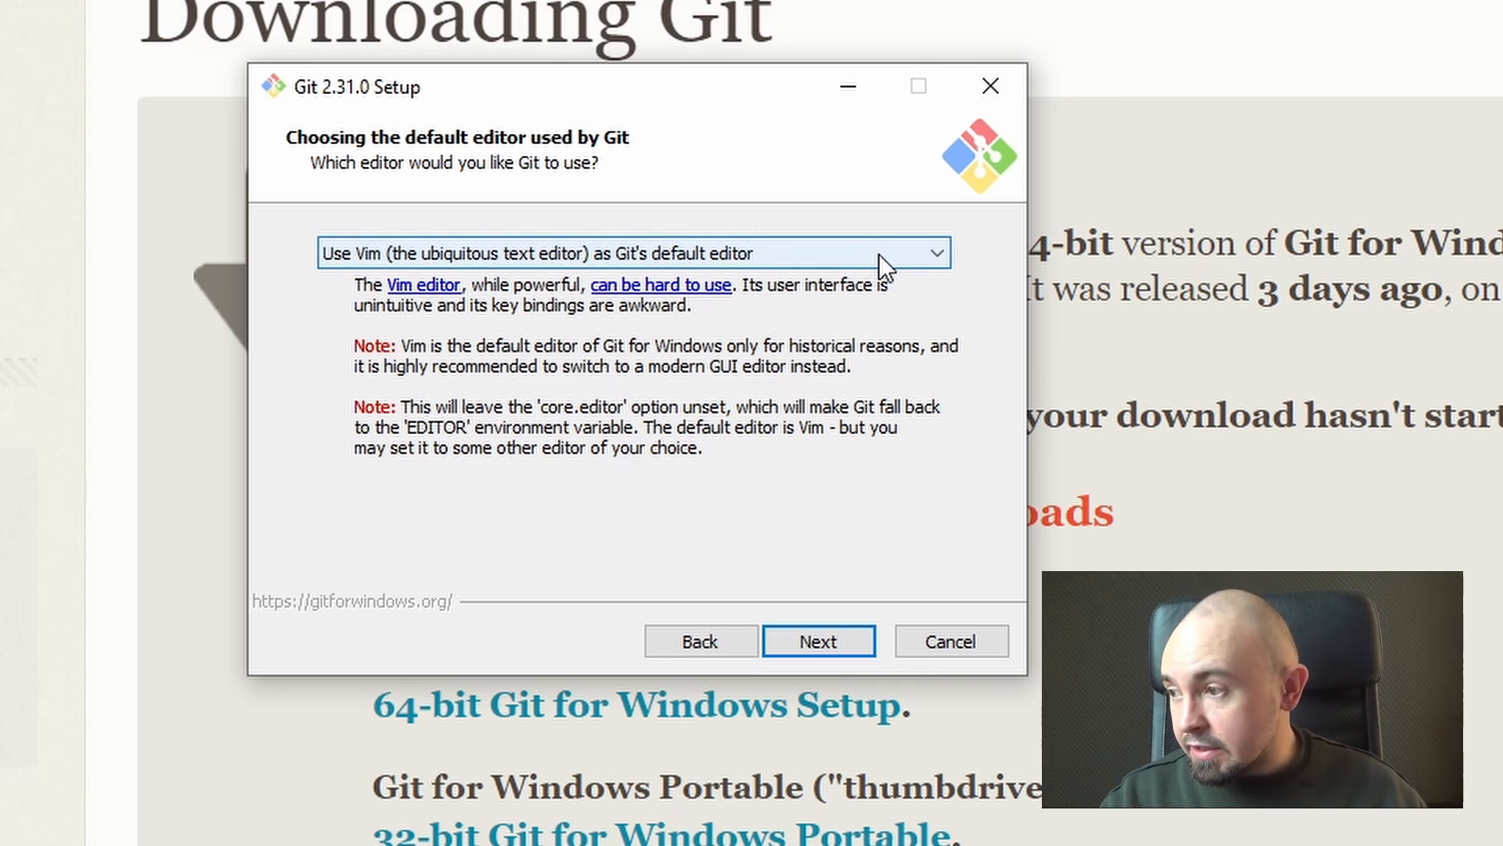
Choose Visual Studio Code as Git's default editor and continue the setup.
left_click(936, 252)
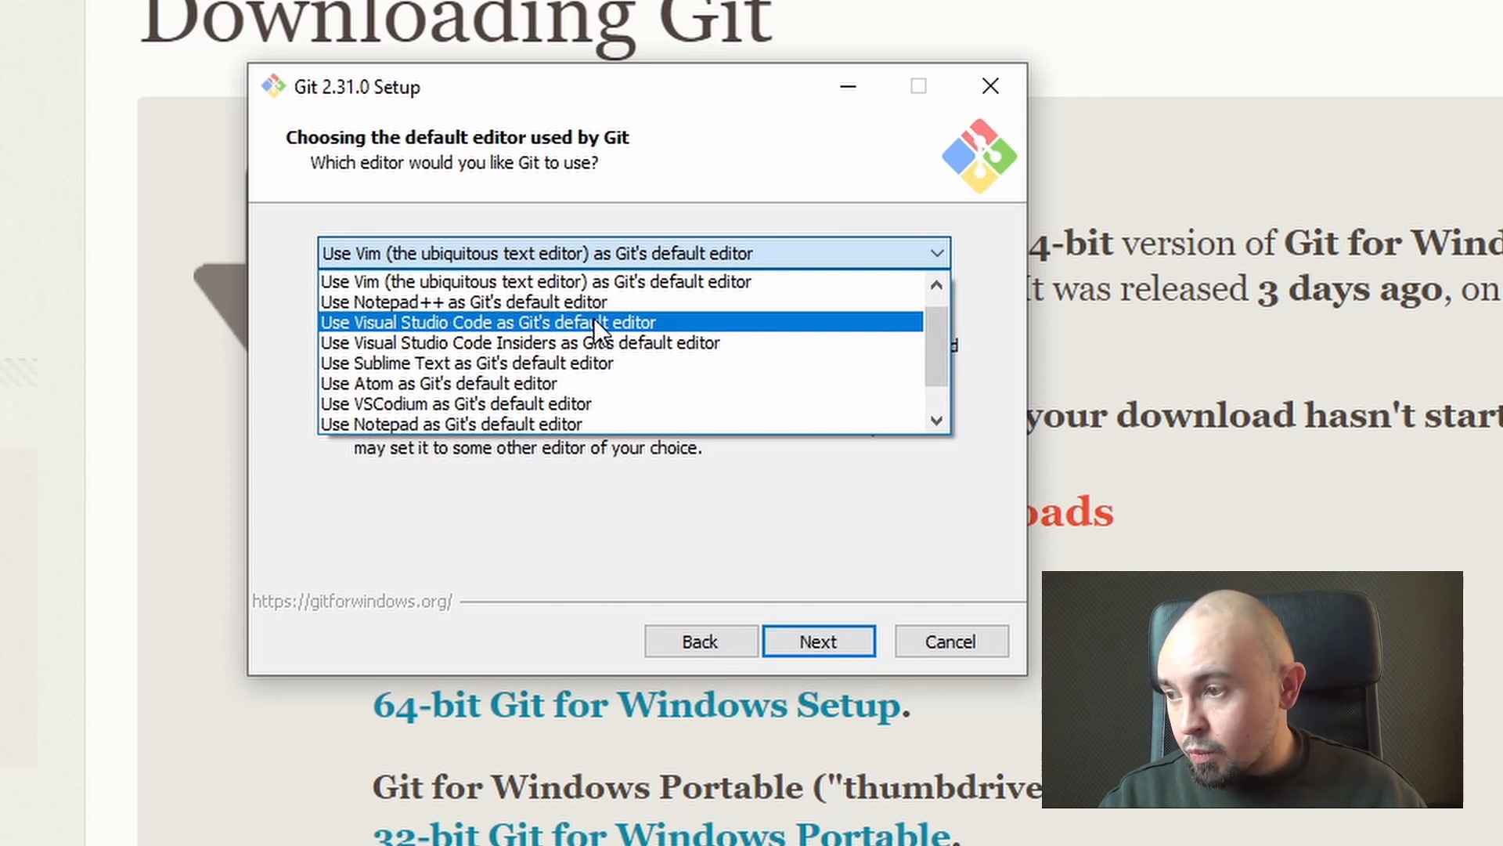
scroll(594, 318, "down", 1)
scroll(525, 385, "up", 1)
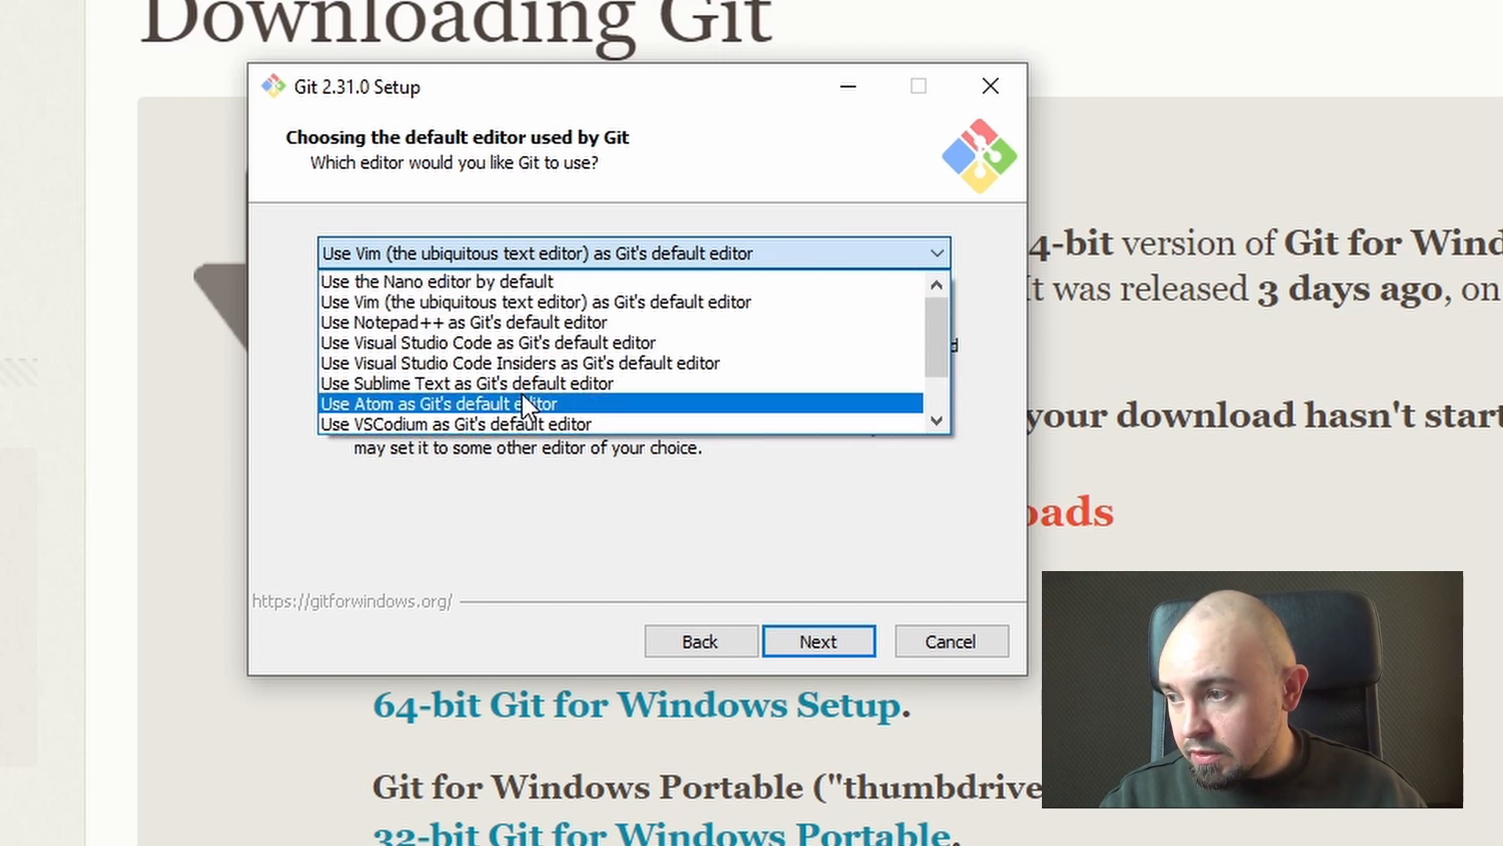
left_click(639, 341)
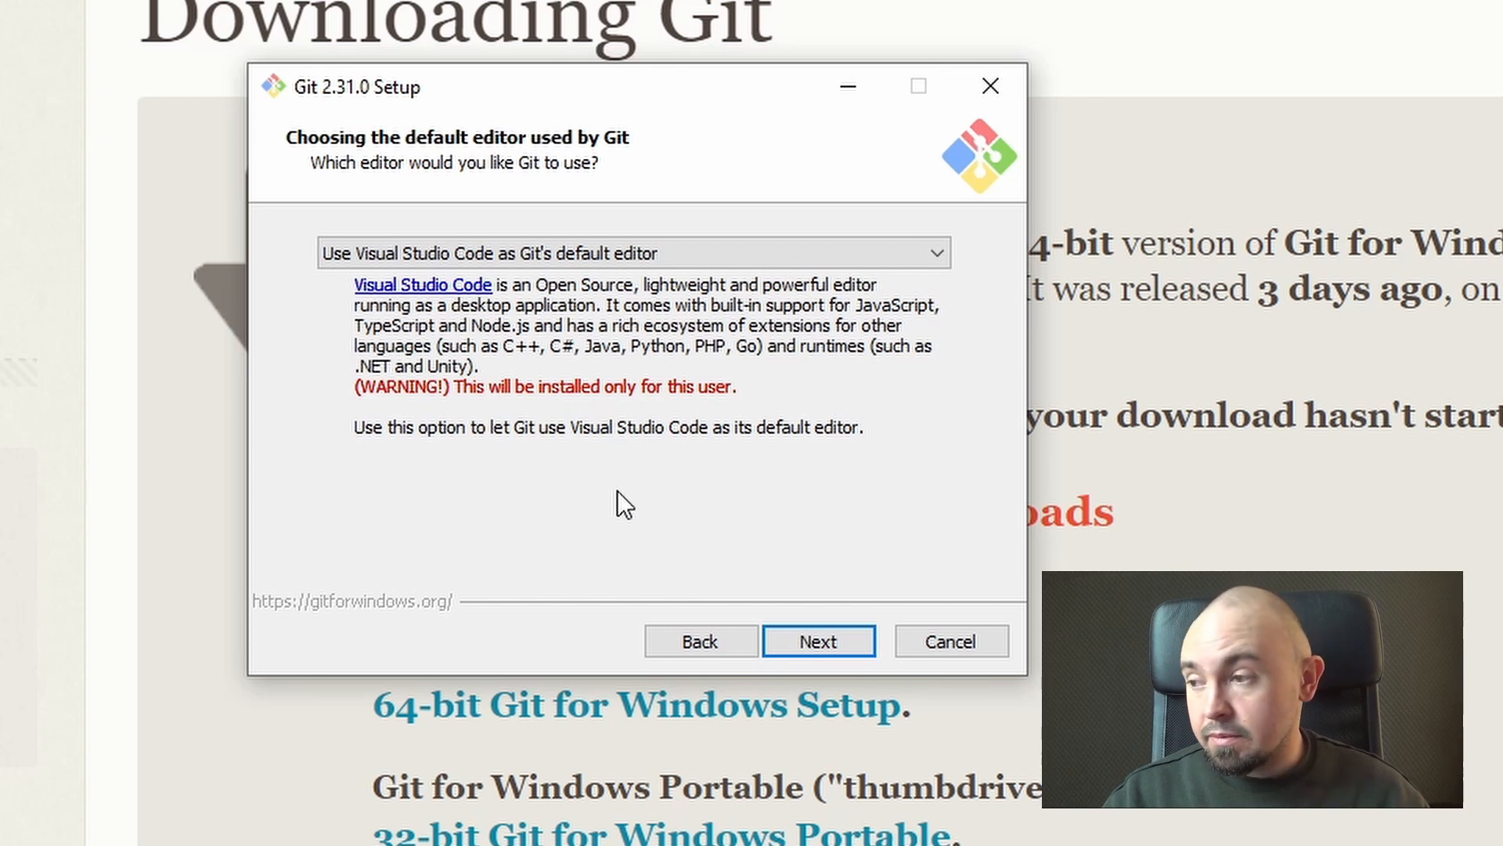
left_click(821, 640)
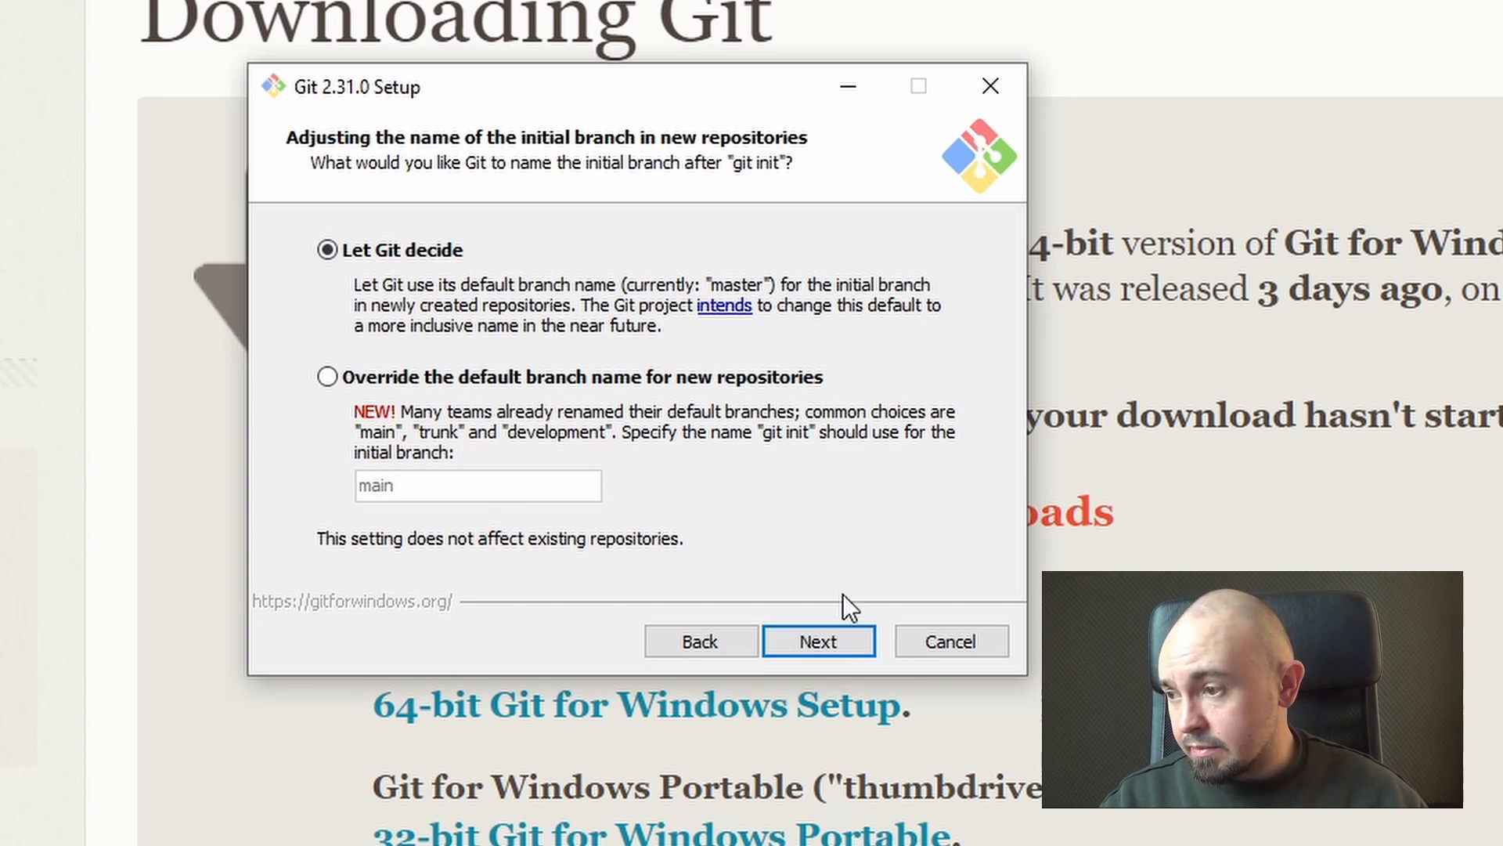
Accept Git's own initial branch name, command-line and 3rd-party PATH access, the OpenSSL library, and Windows-style checkout with Unix-style commits.
left_click(831, 642)
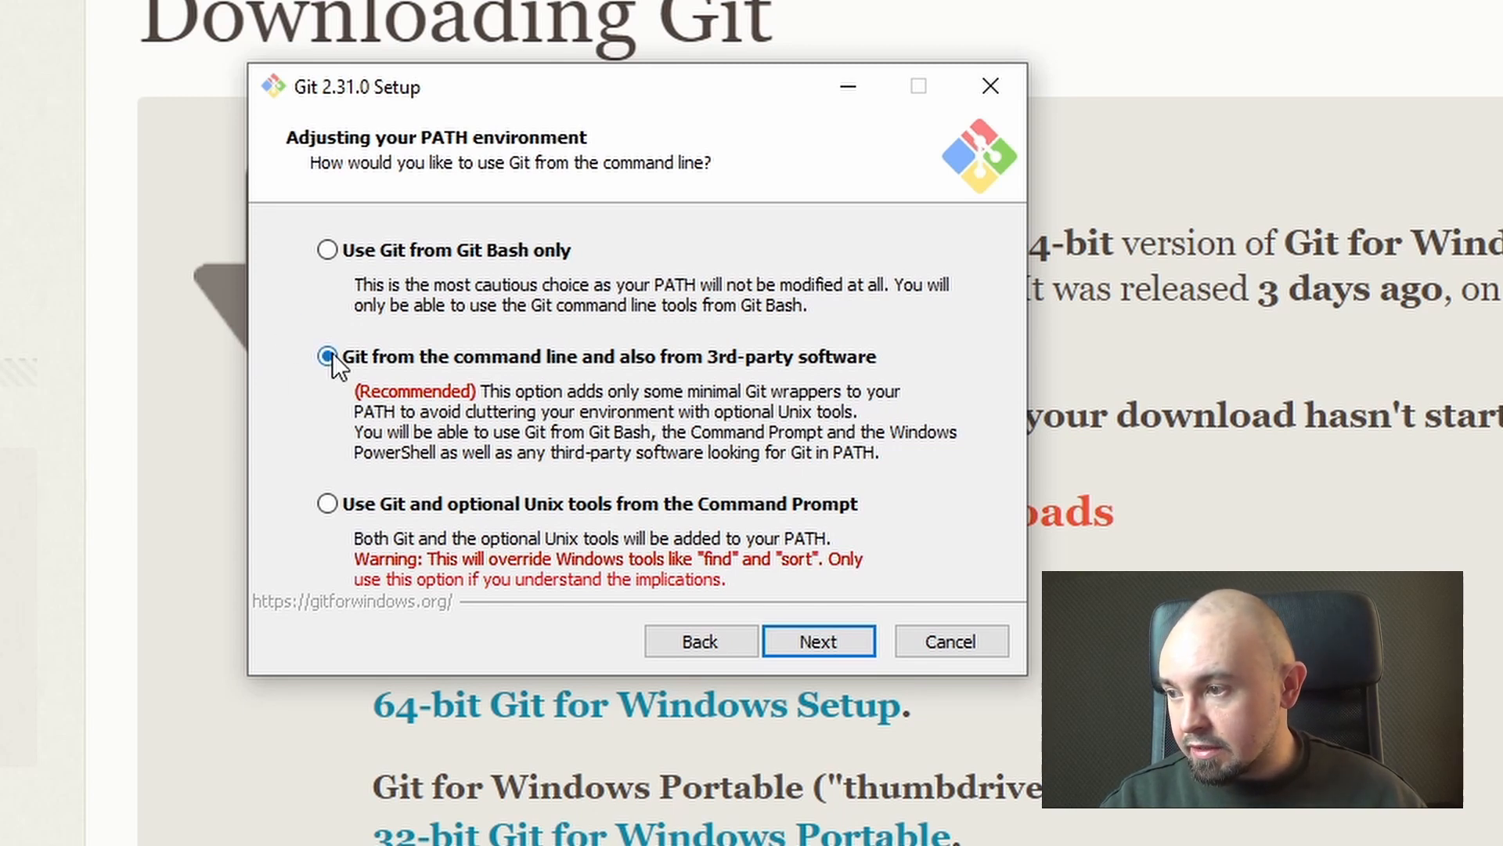
left_click(828, 645)
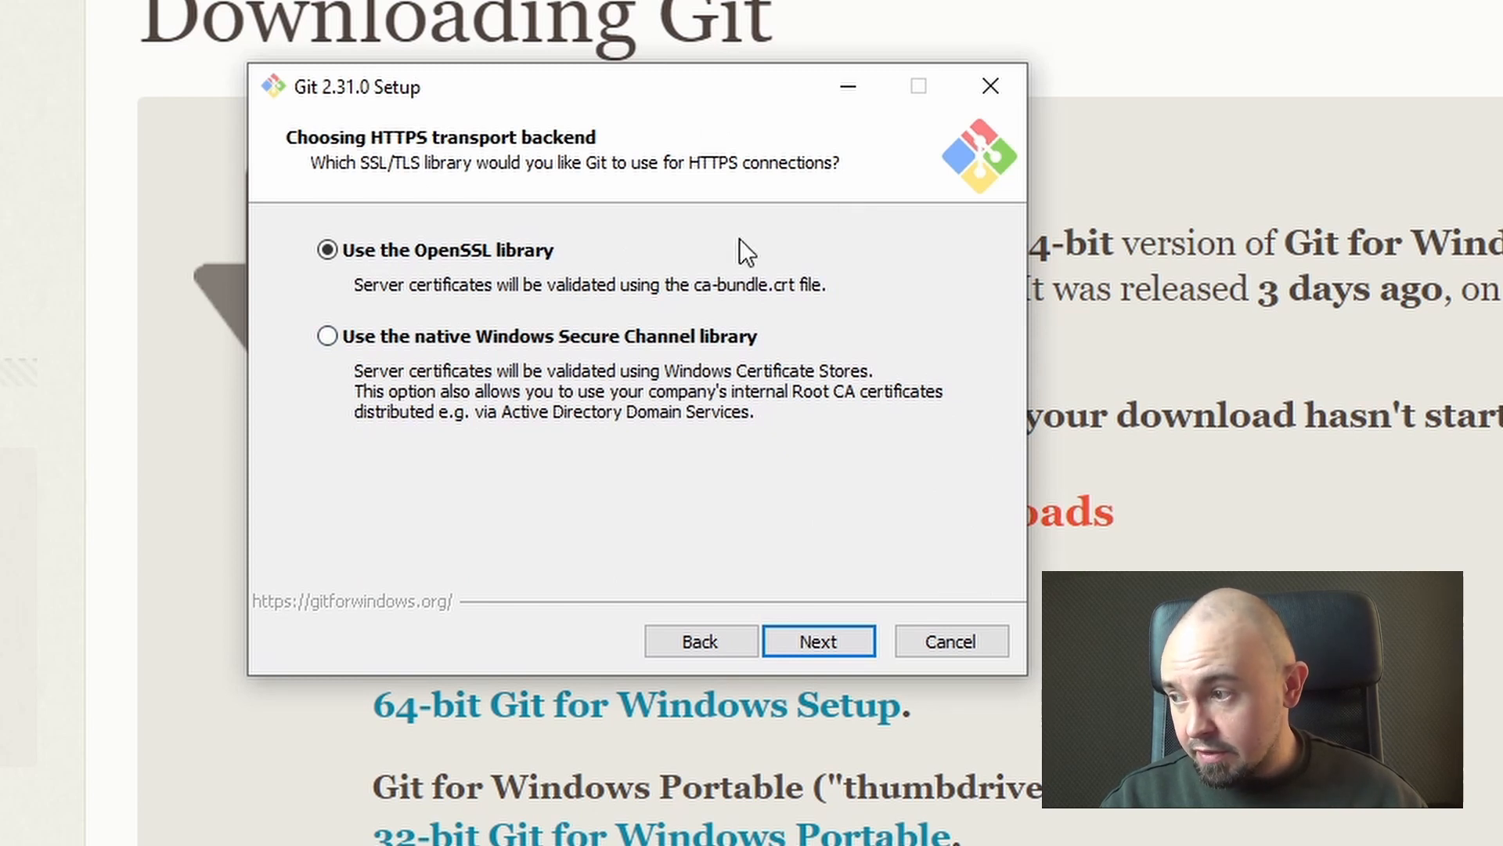
left_click(850, 647)
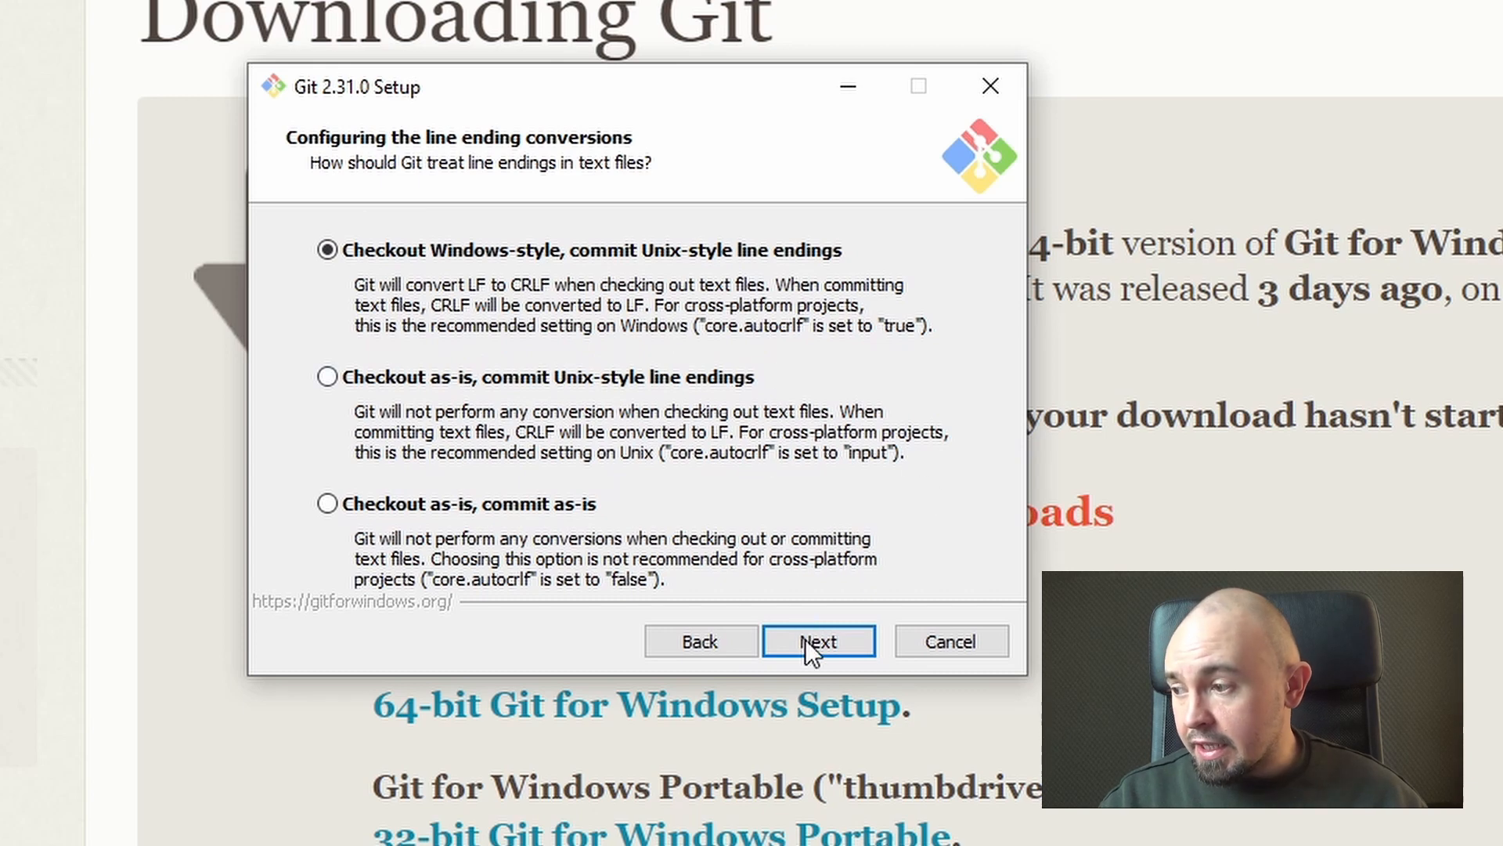
left_click(847, 641)
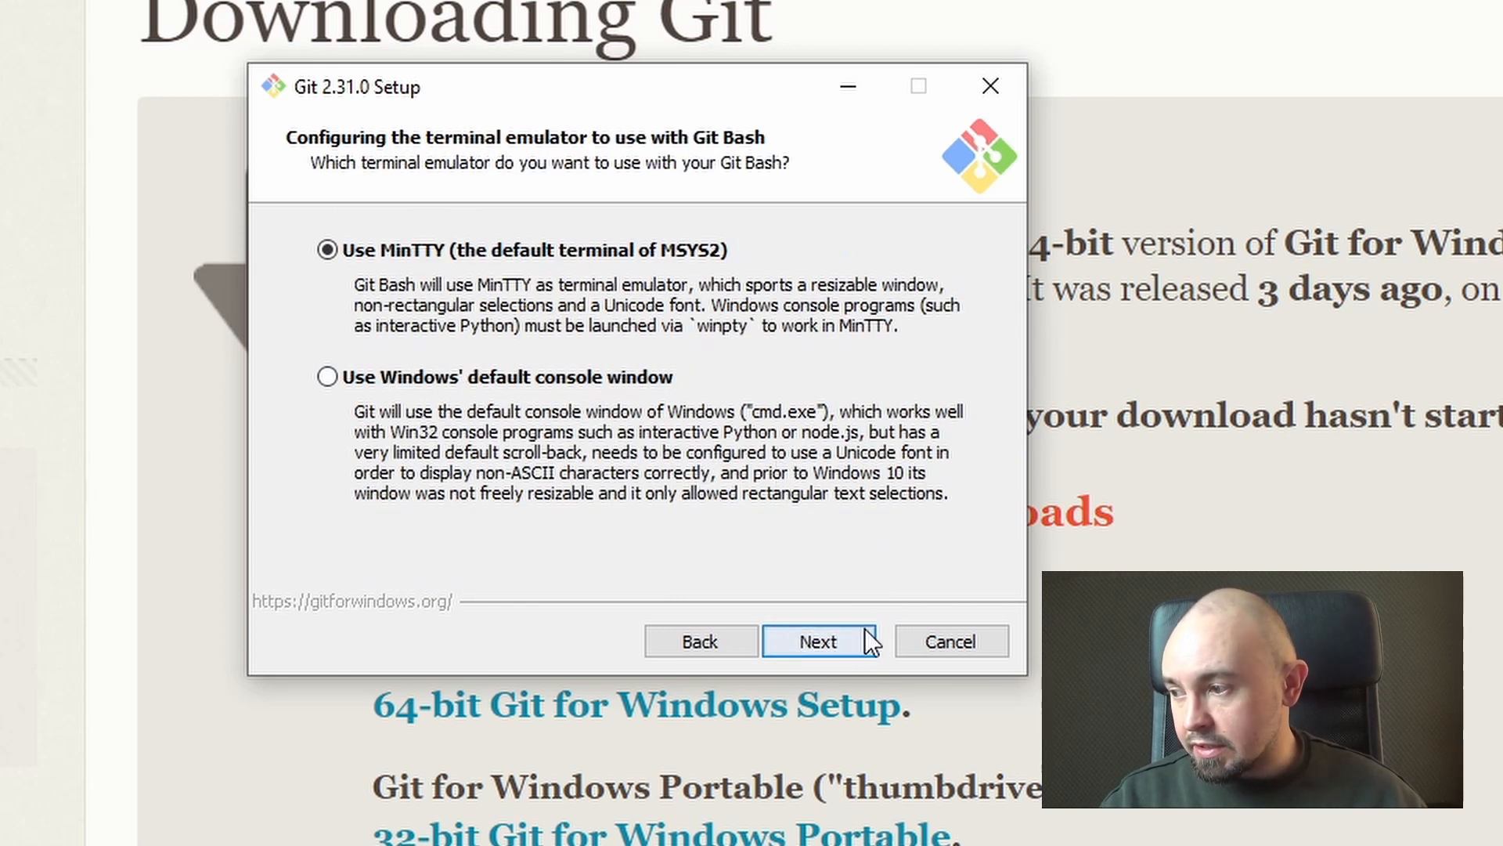
Accept MinTTY, default git pull behavior, file system caching and symbolic links, and install Git without experimental pseudo console support.
left_click(827, 639)
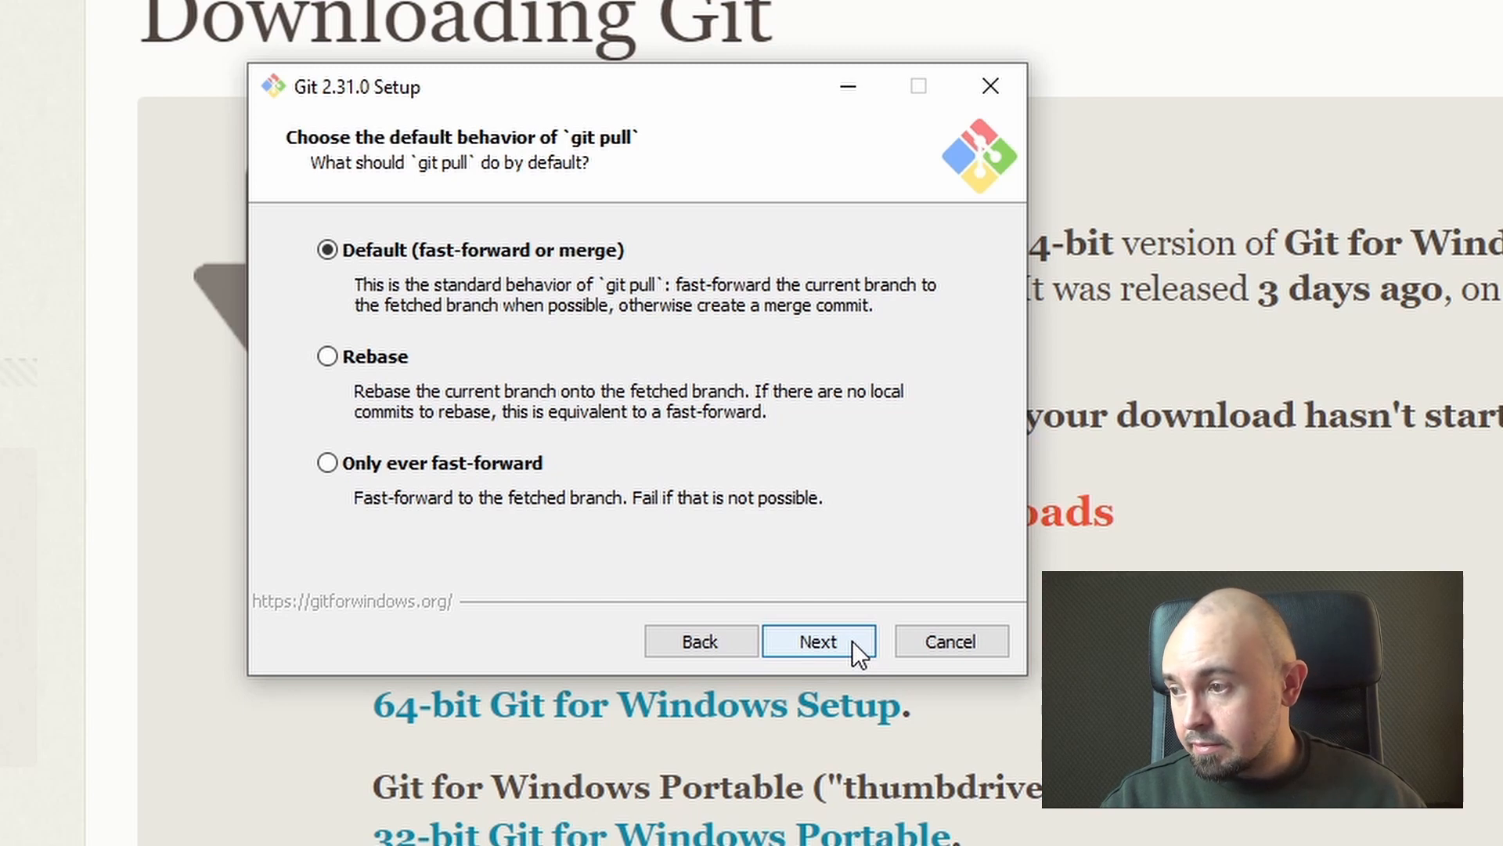
left_click(854, 646)
left_click(850, 634)
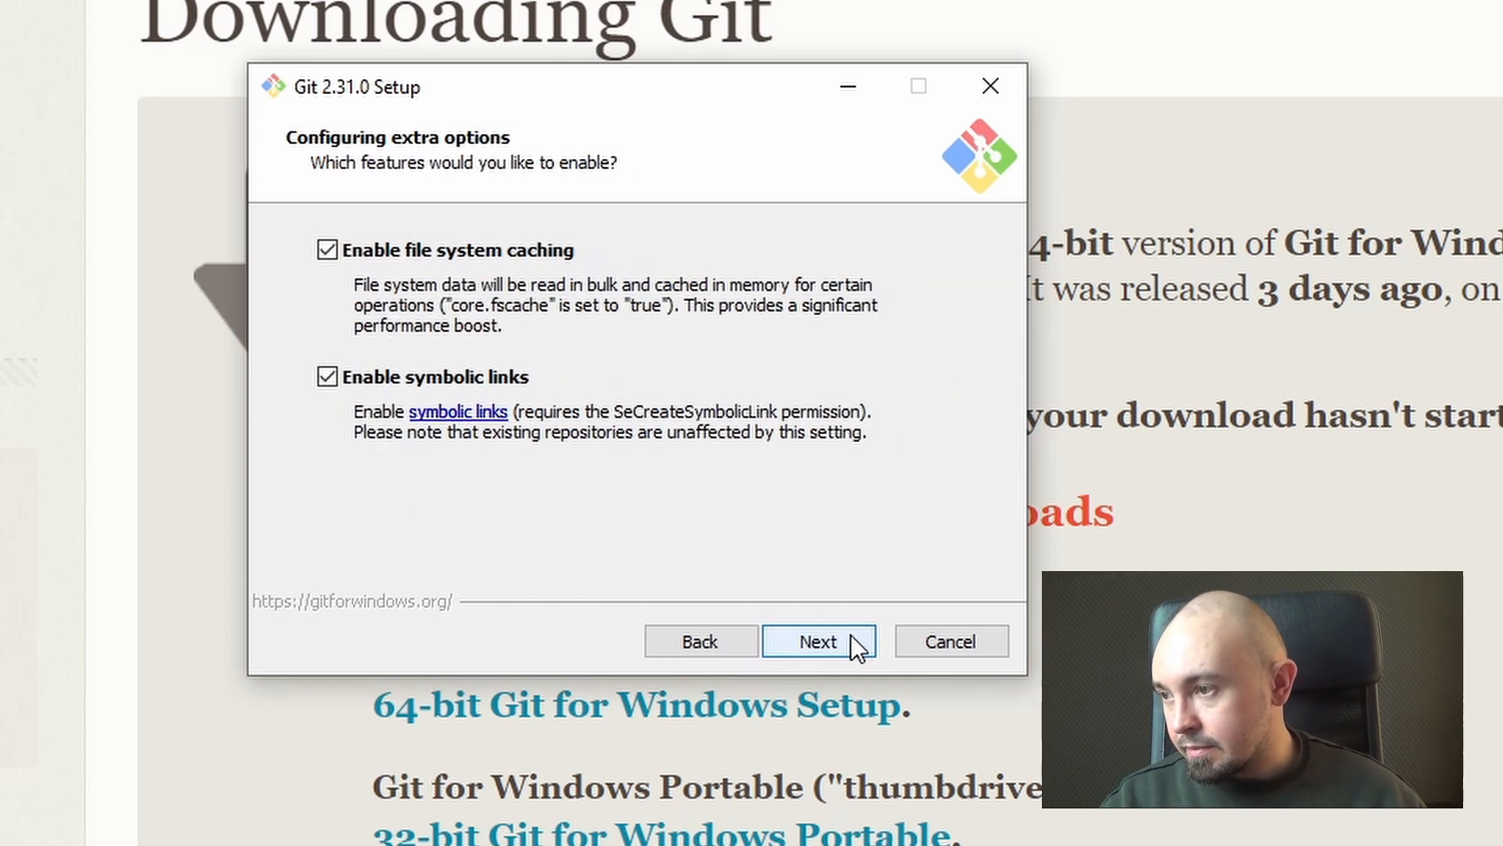
left_click(851, 634)
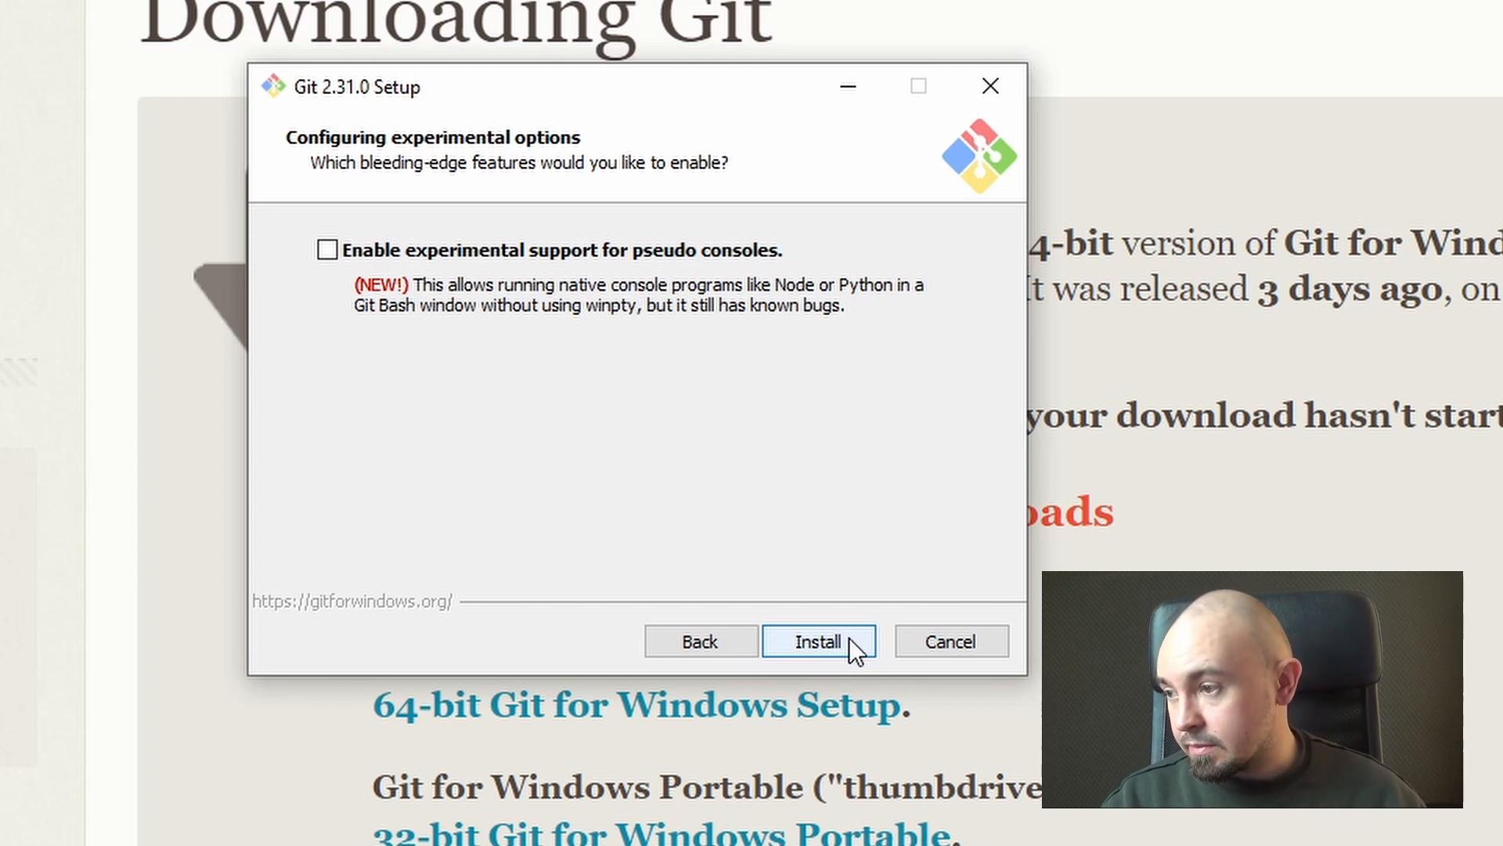
left_click(849, 638)
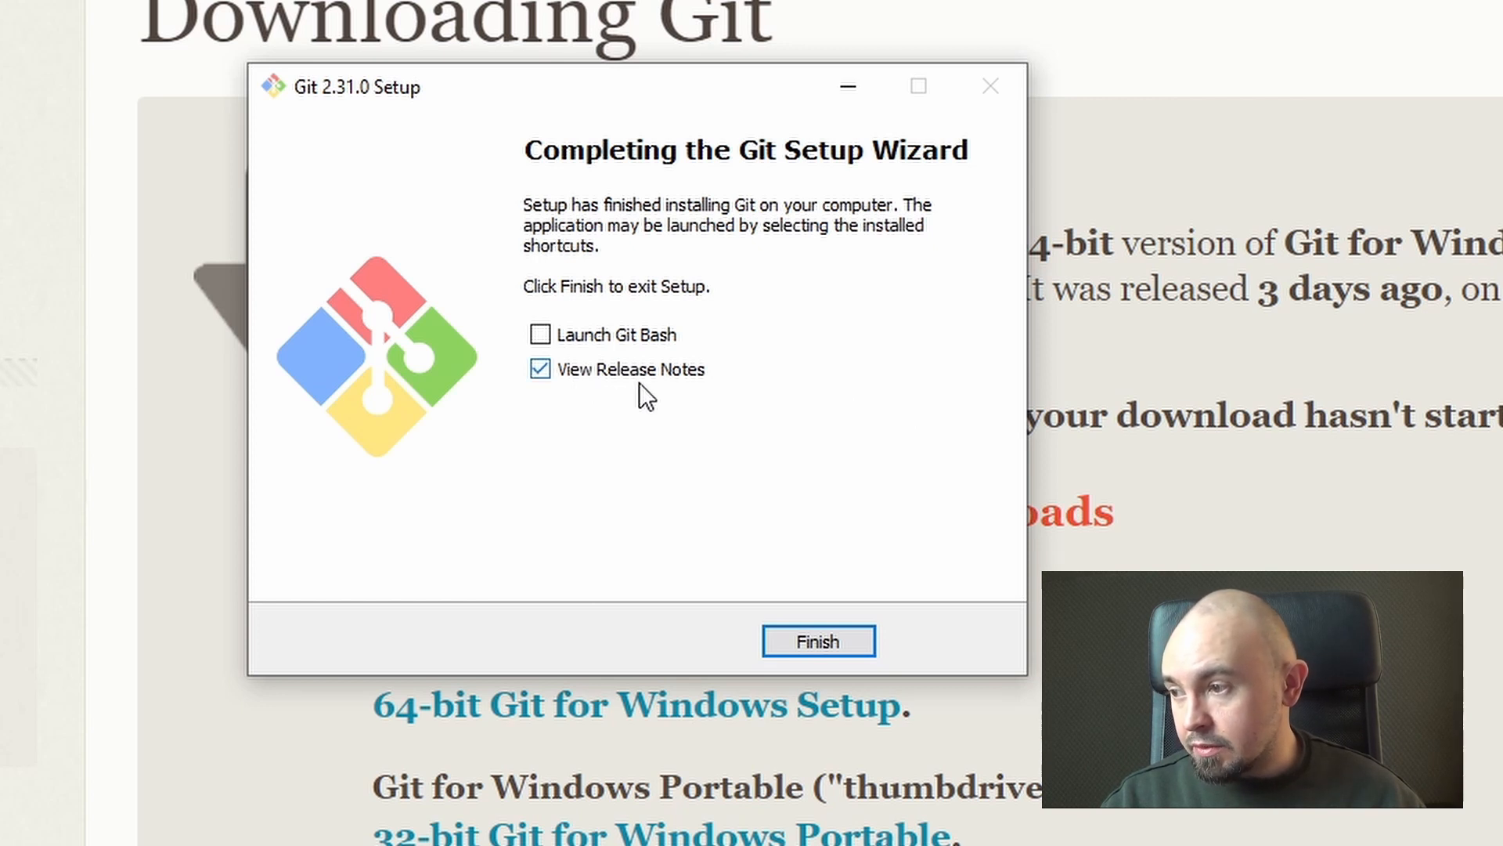
Finish the setup with Launch Git Bash enabled and View Release Notes disabled, and move the terminal window higher.
left_click(542, 382)
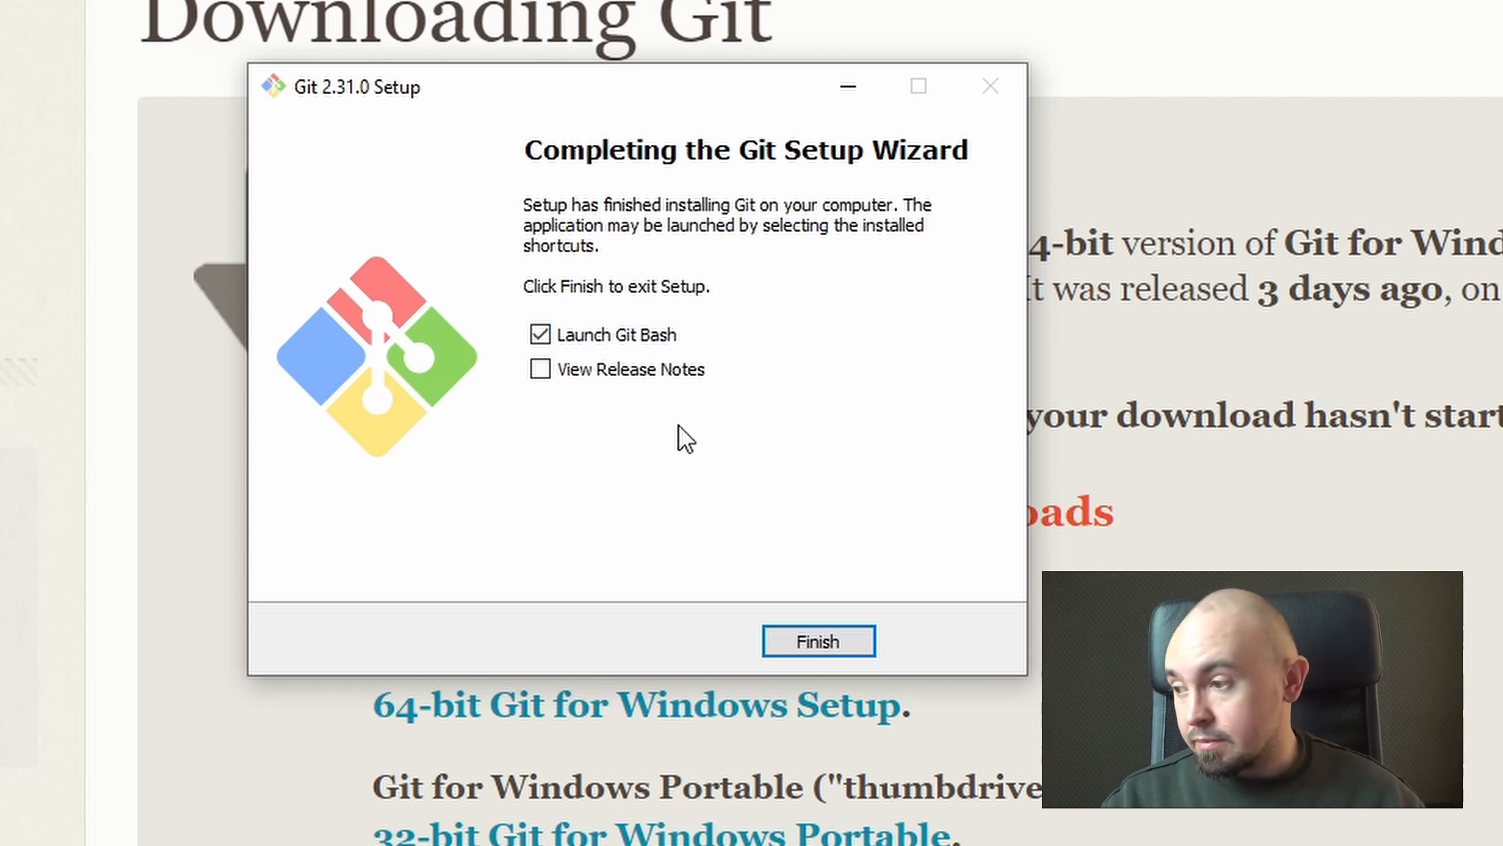
left_click(839, 639)
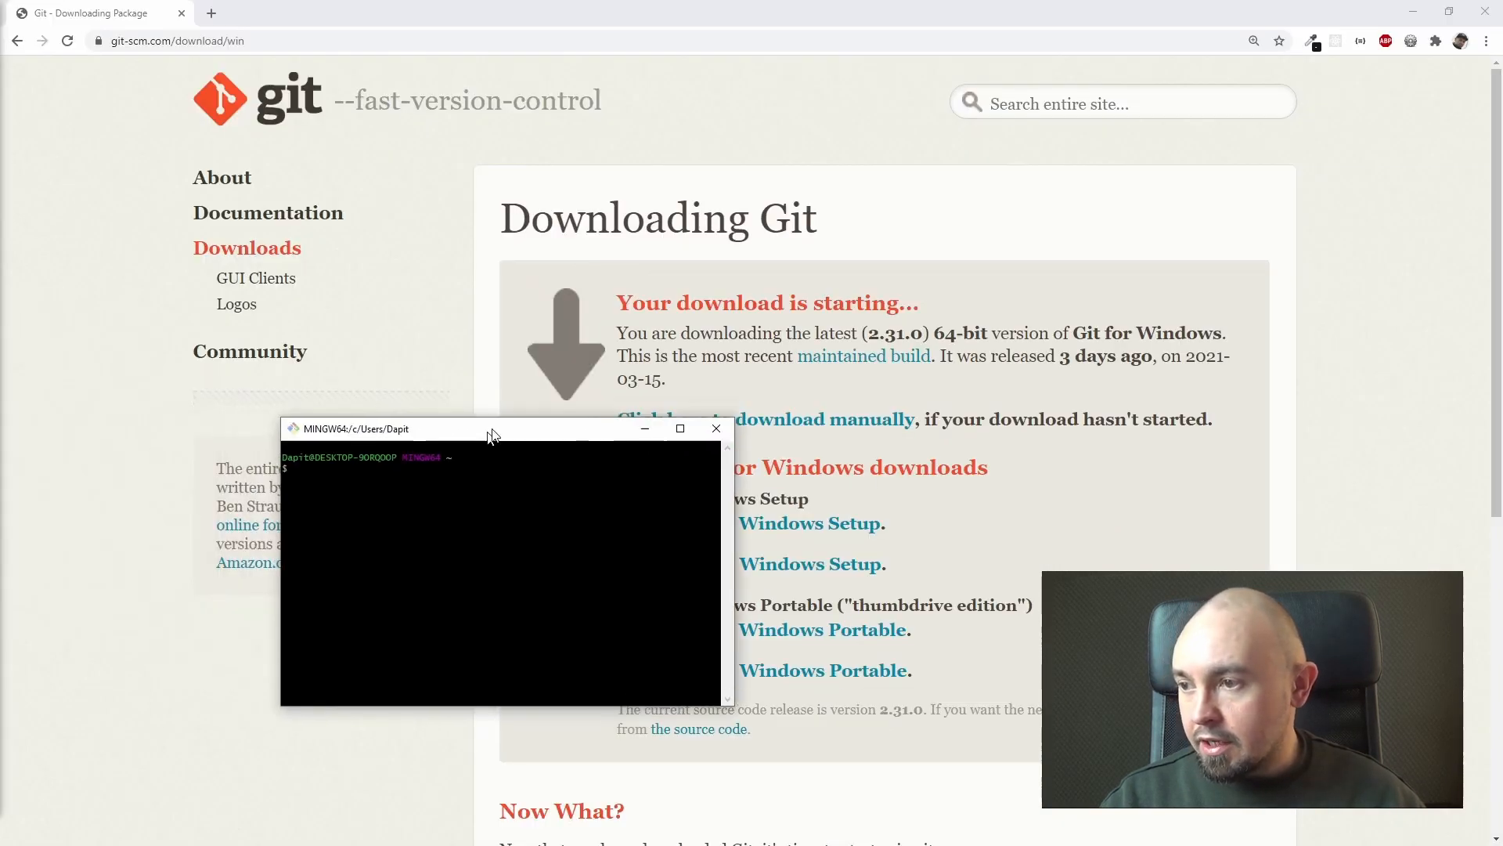
left_click_drag(489, 432, 570, 223)
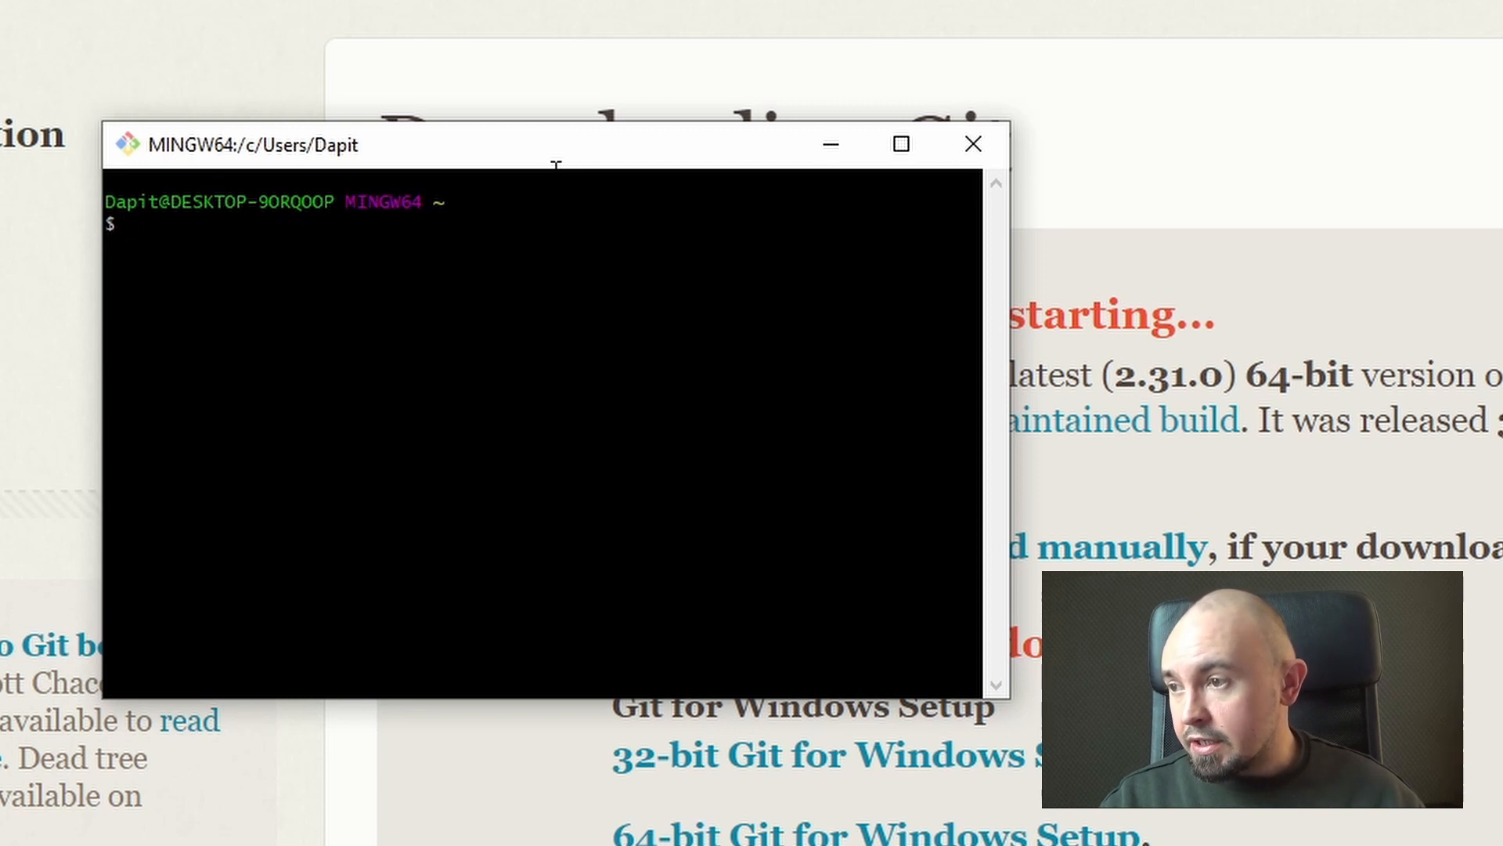
Set the Git Bash terminal font to Lucida Console at 20 pt and save the options.
right_click(487, 151)
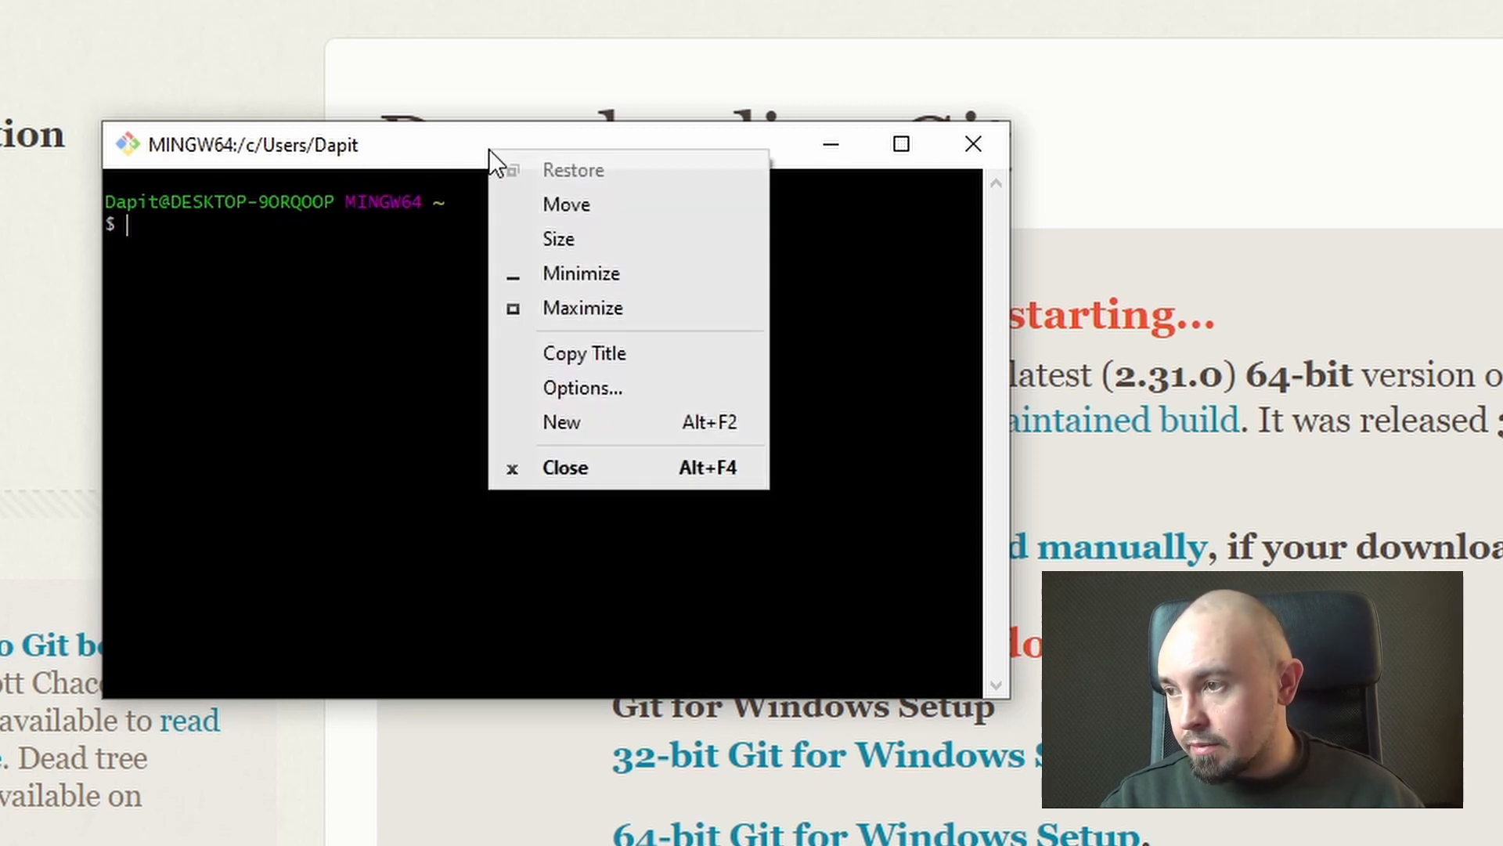
left_click(636, 396)
left_click(252, 279)
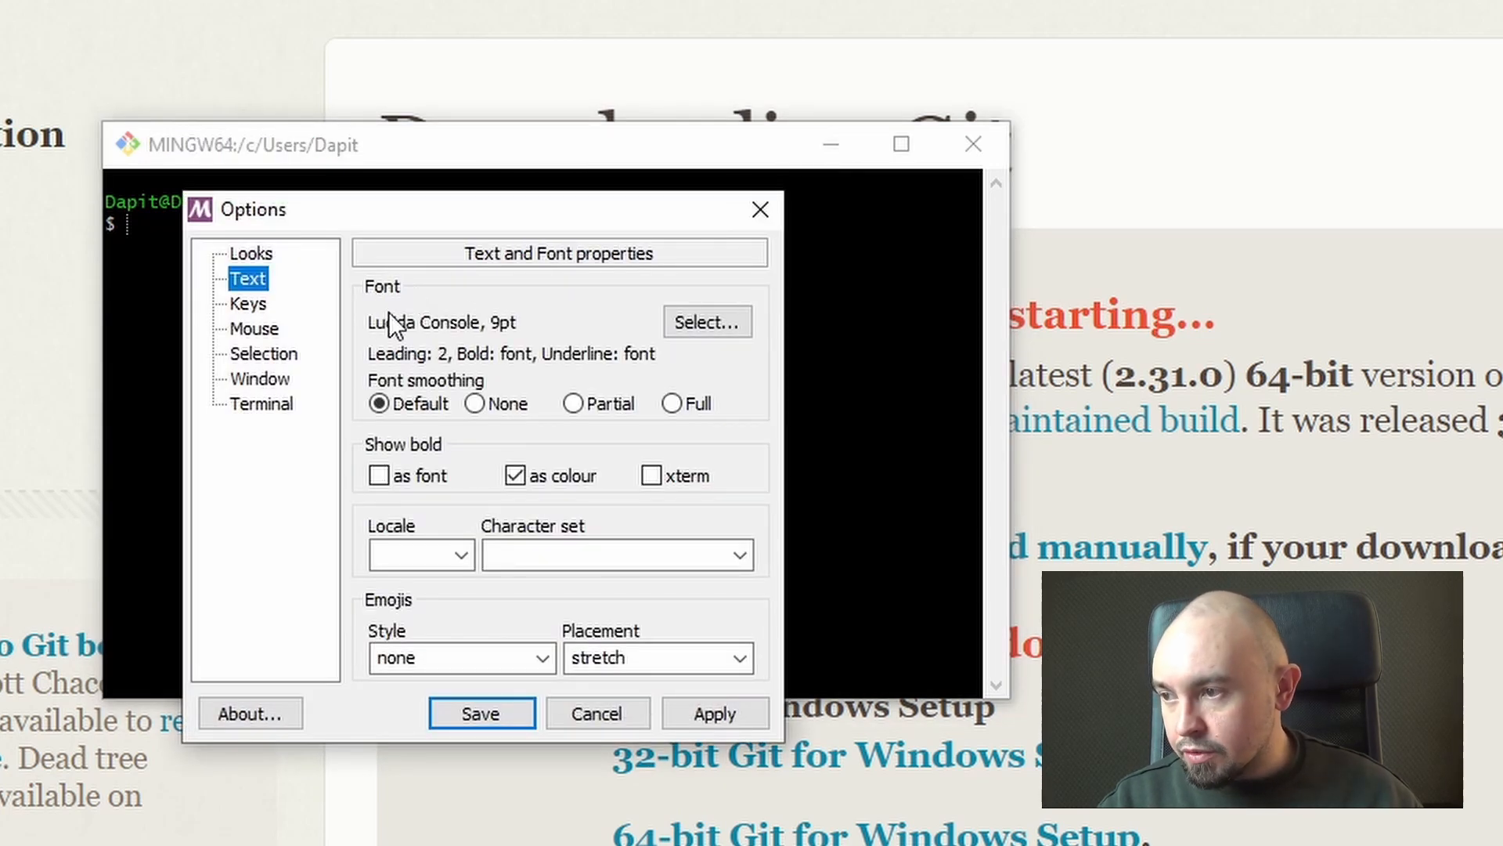
left_click(722, 329)
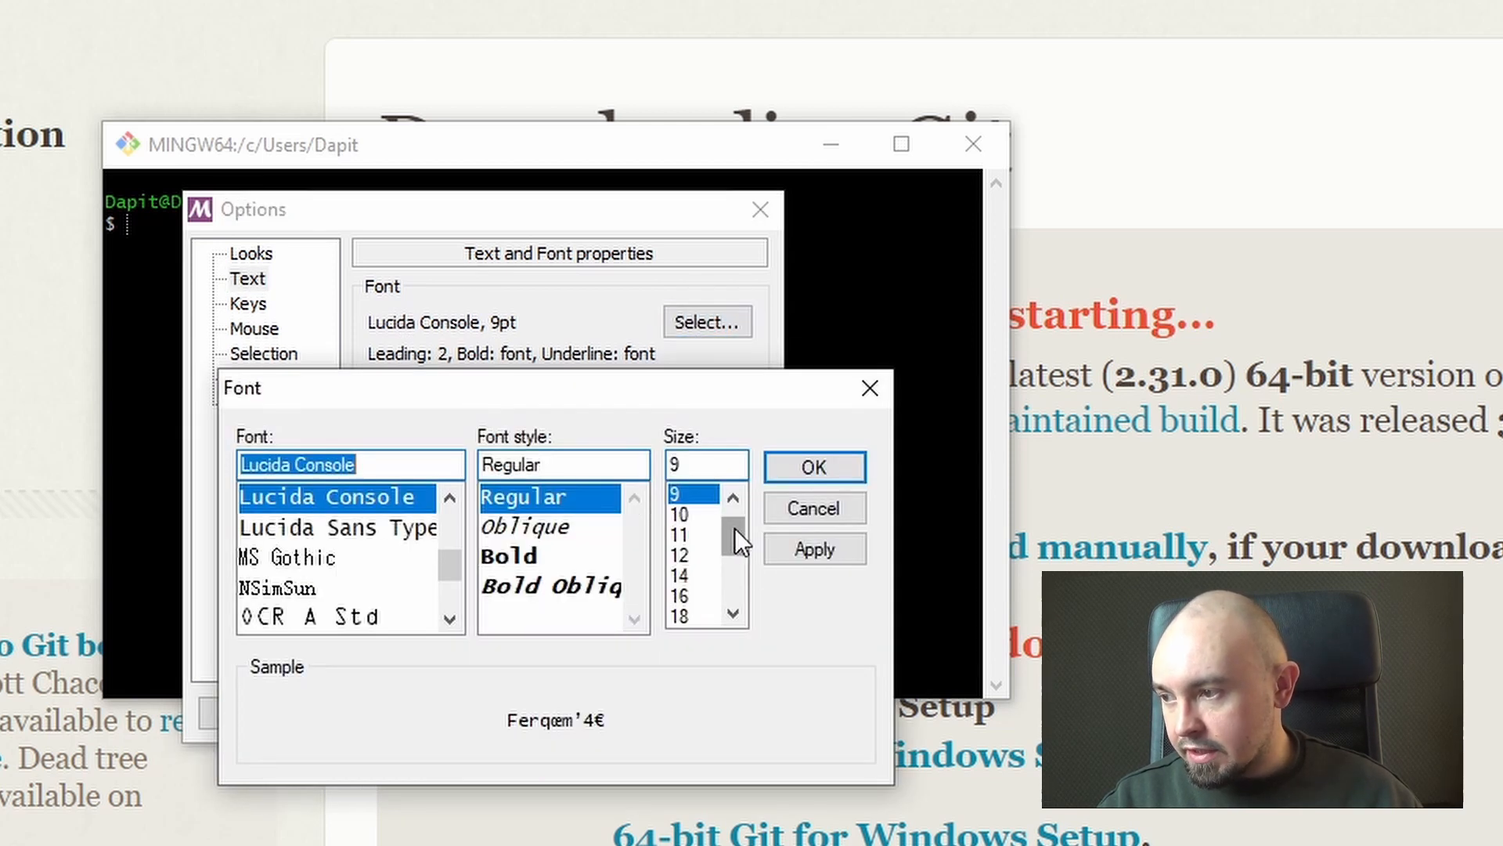
left_click_drag(734, 528, 737, 538)
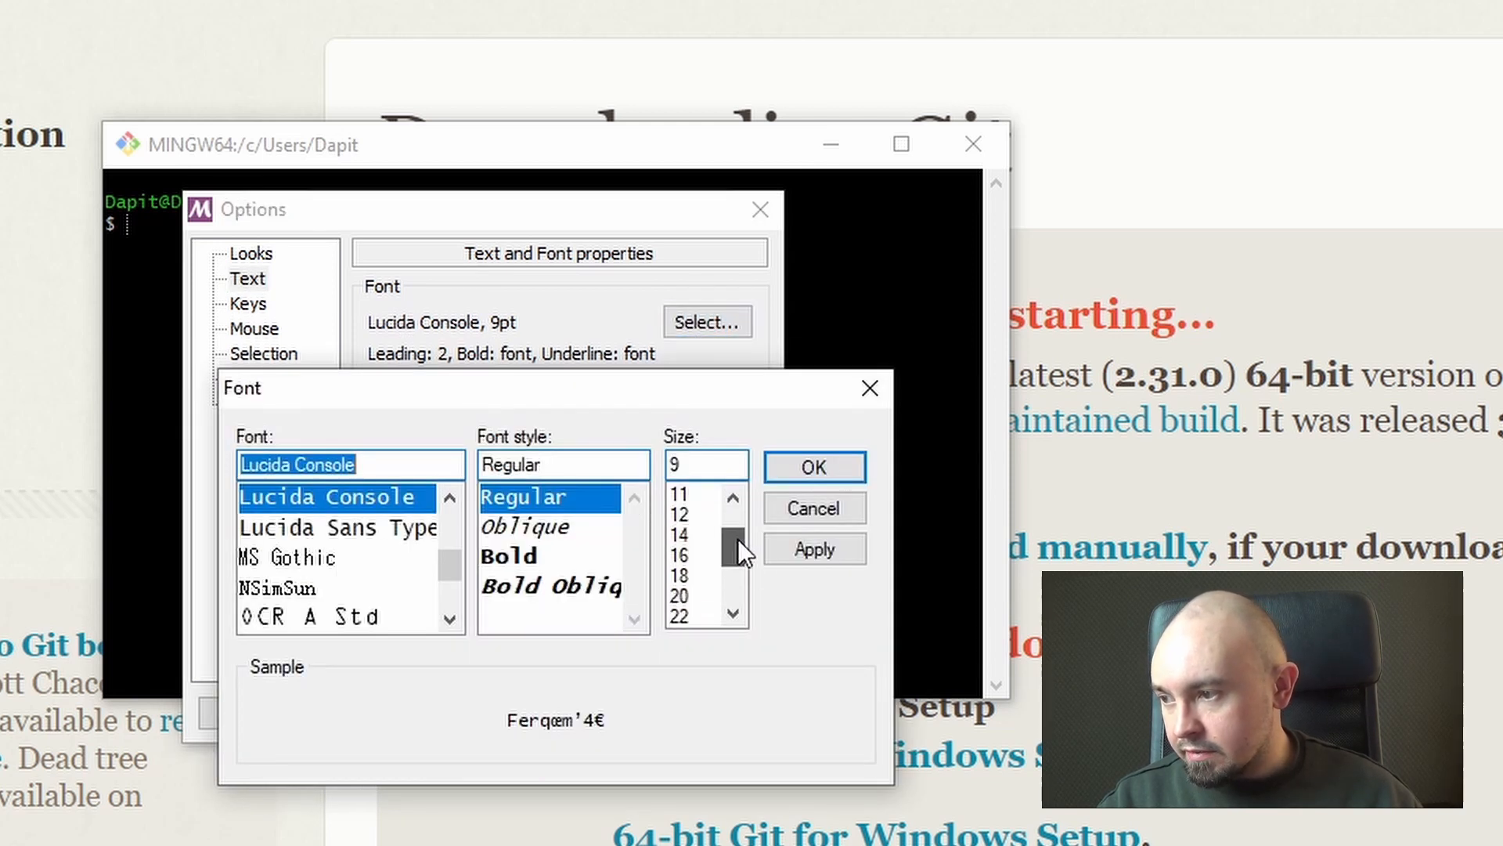
left_click(692, 597)
left_click(814, 468)
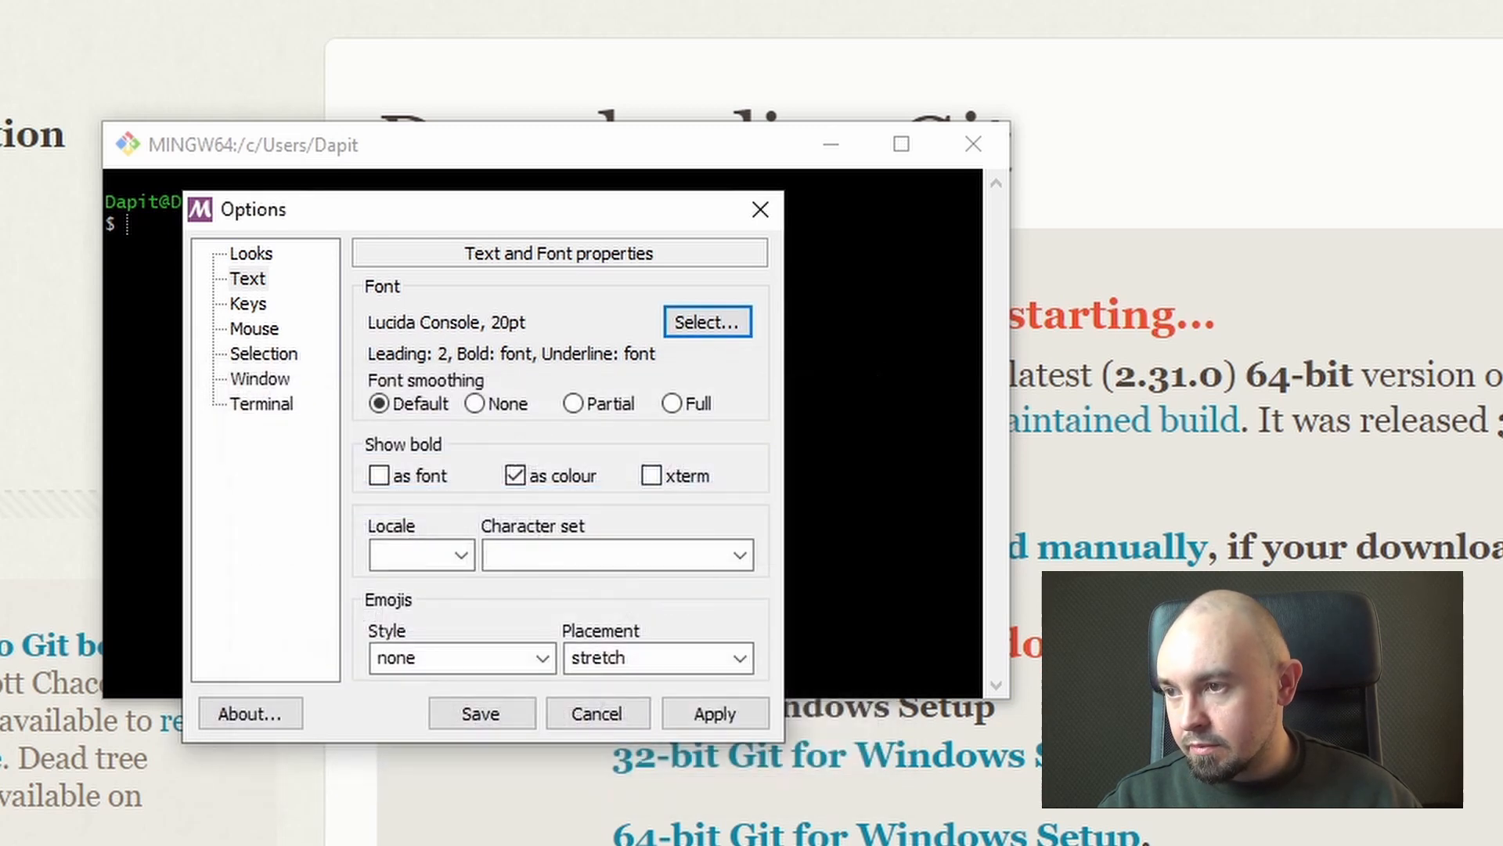
left_click(483, 715)
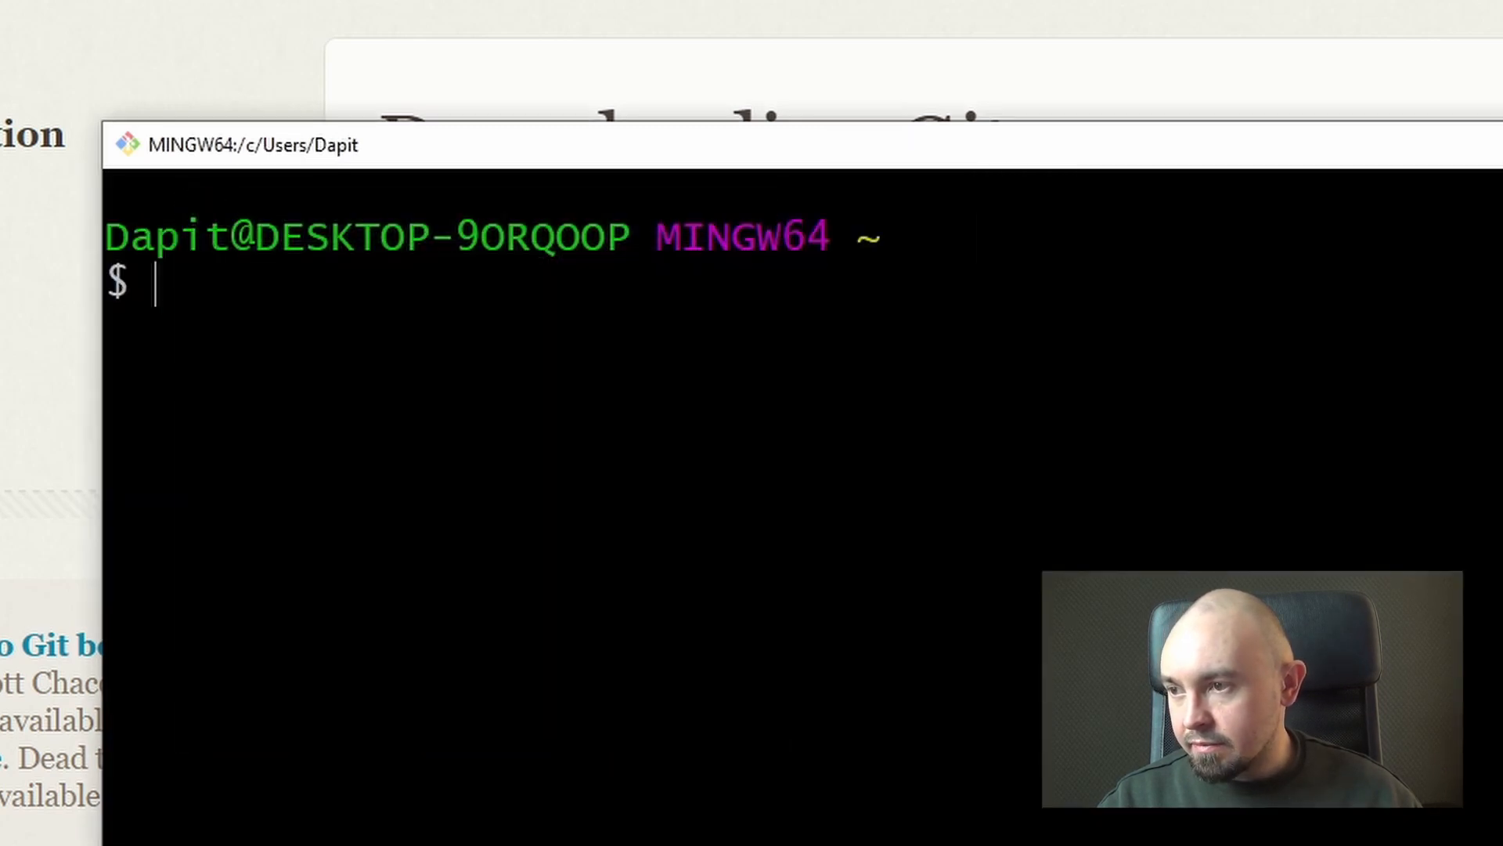
Reduce the Git Bash terminal's font size to 18 pt, keeping Lucida Console Regular, and save the options.
right_click(810, 138)
left_click(957, 372)
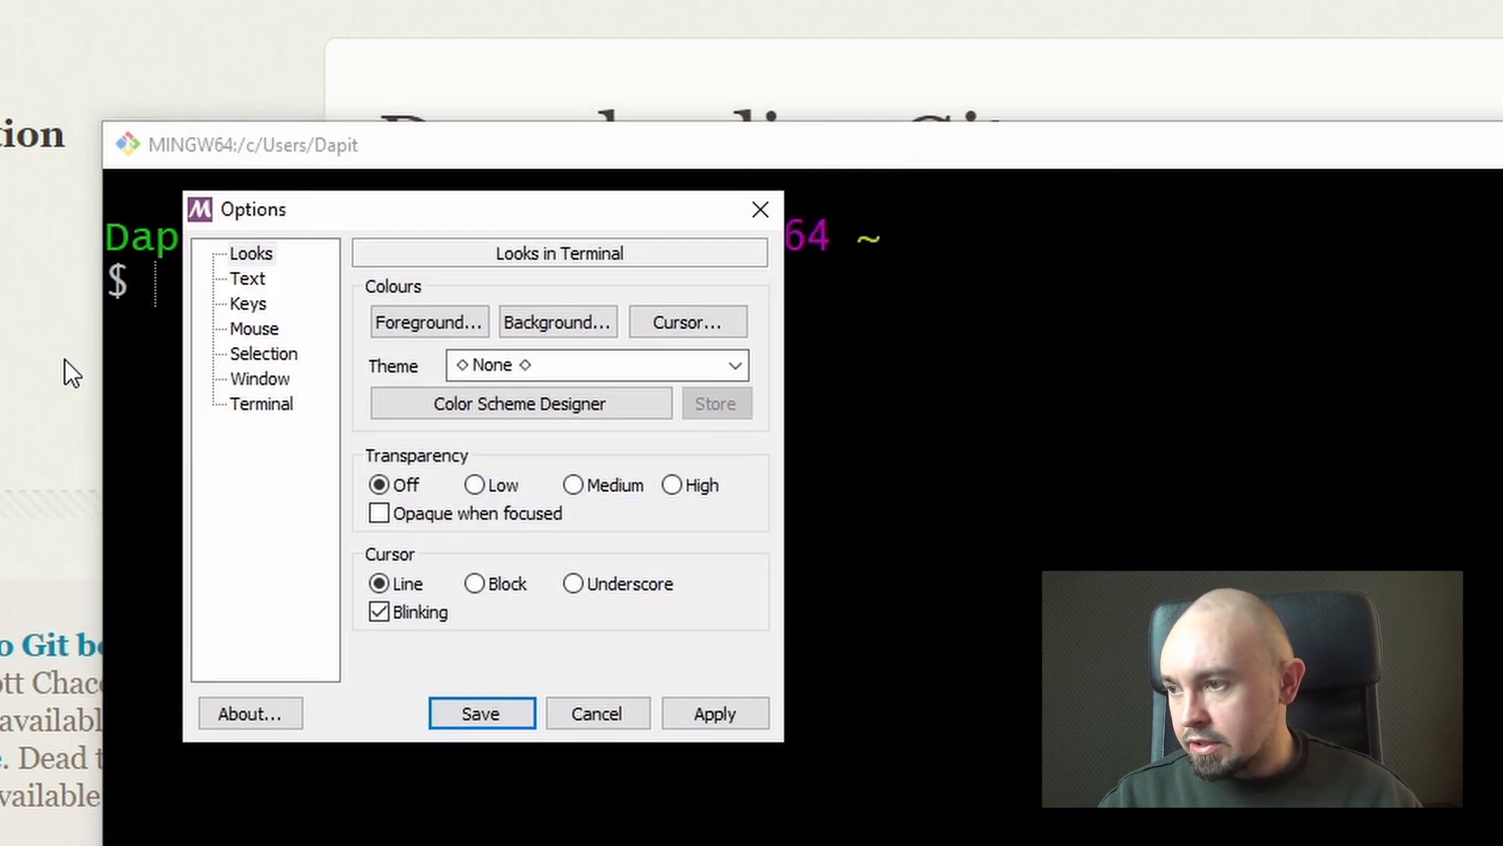
left_click(249, 280)
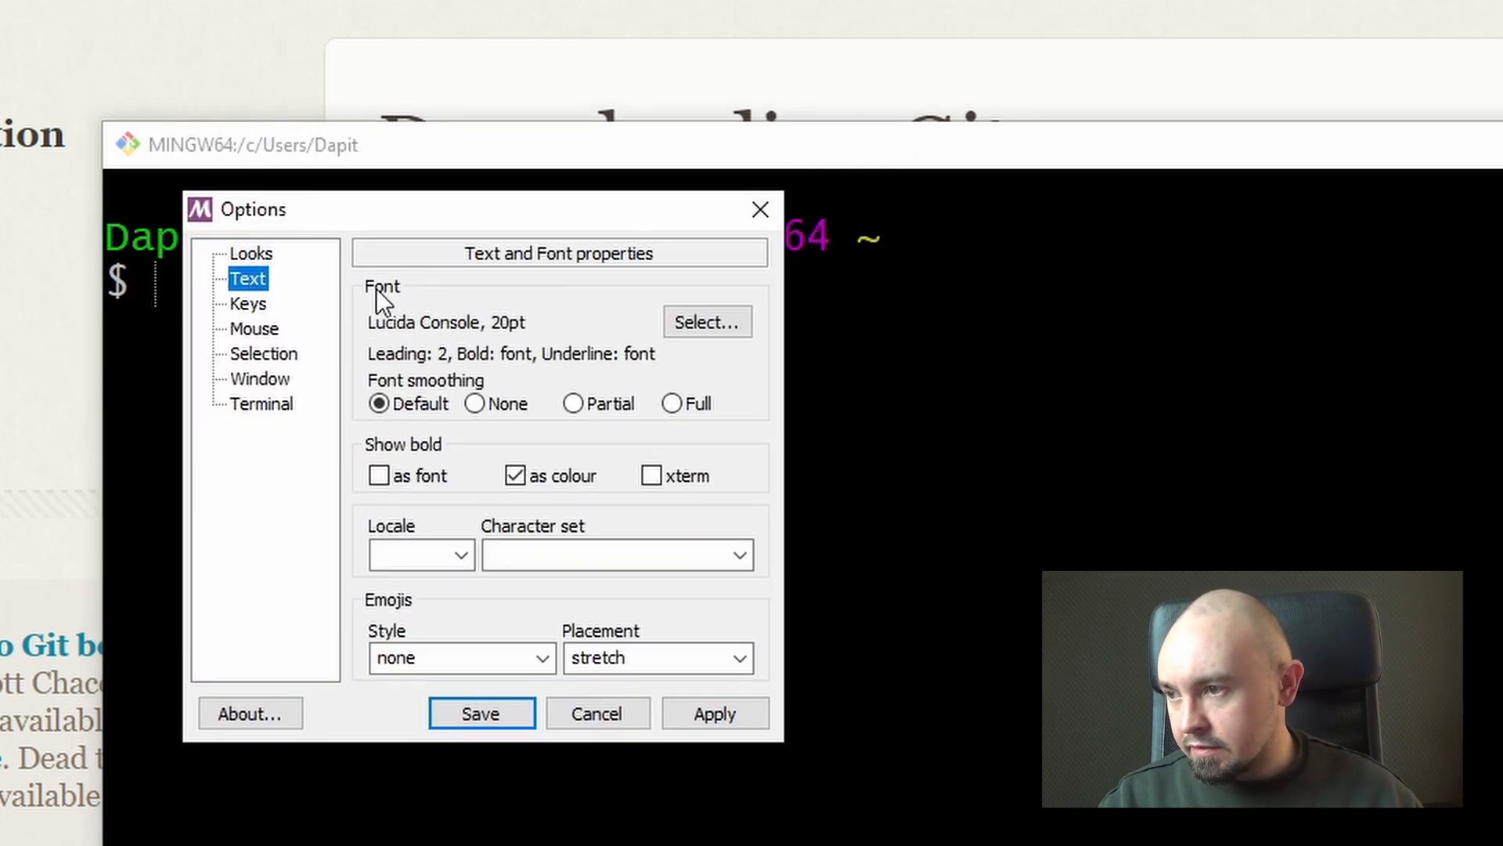
left_click(704, 322)
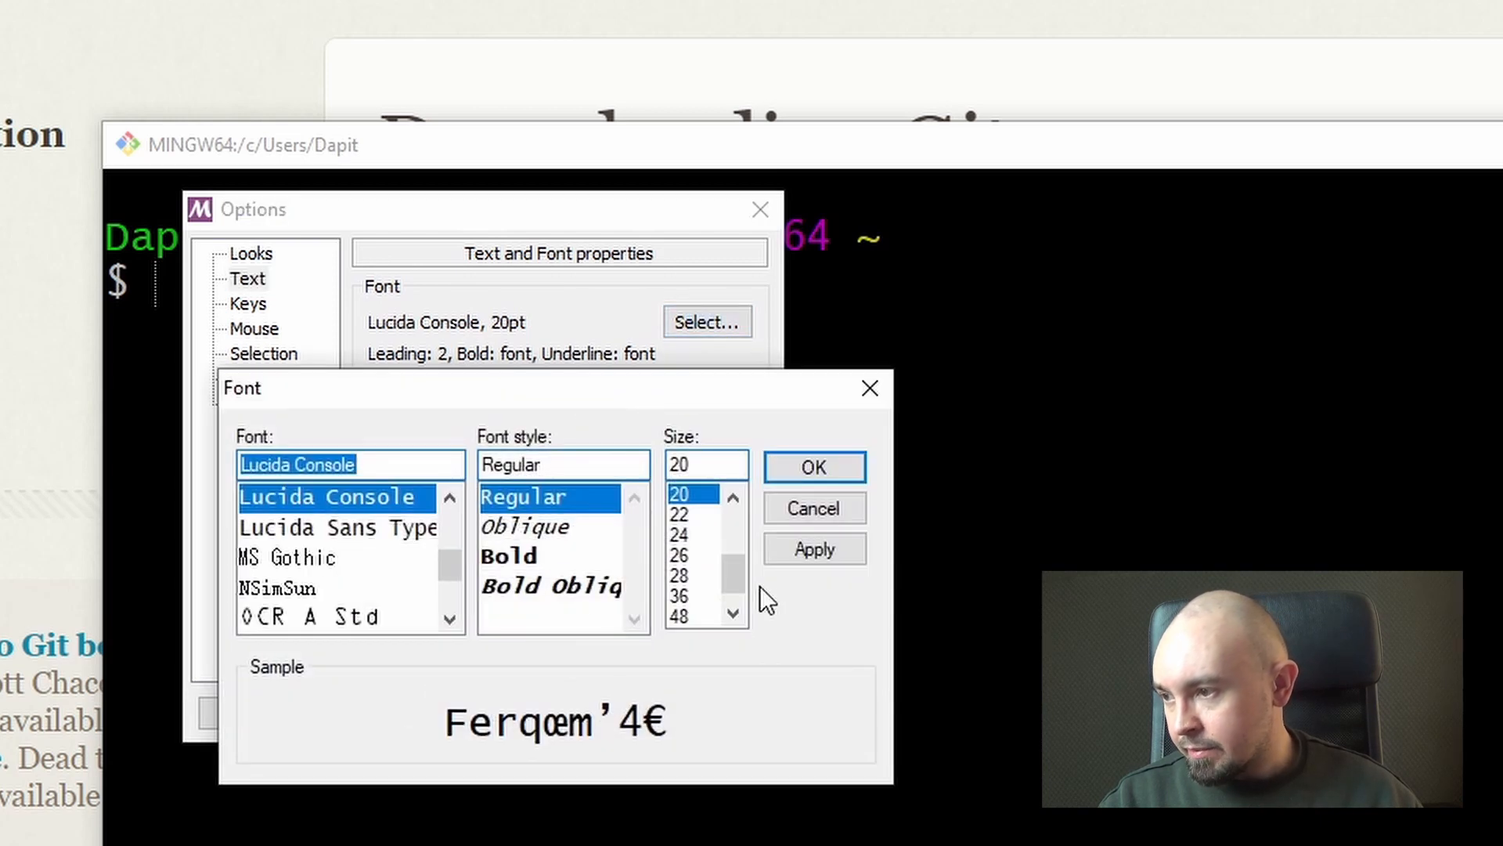
left_click(733, 498)
left_click(693, 495)
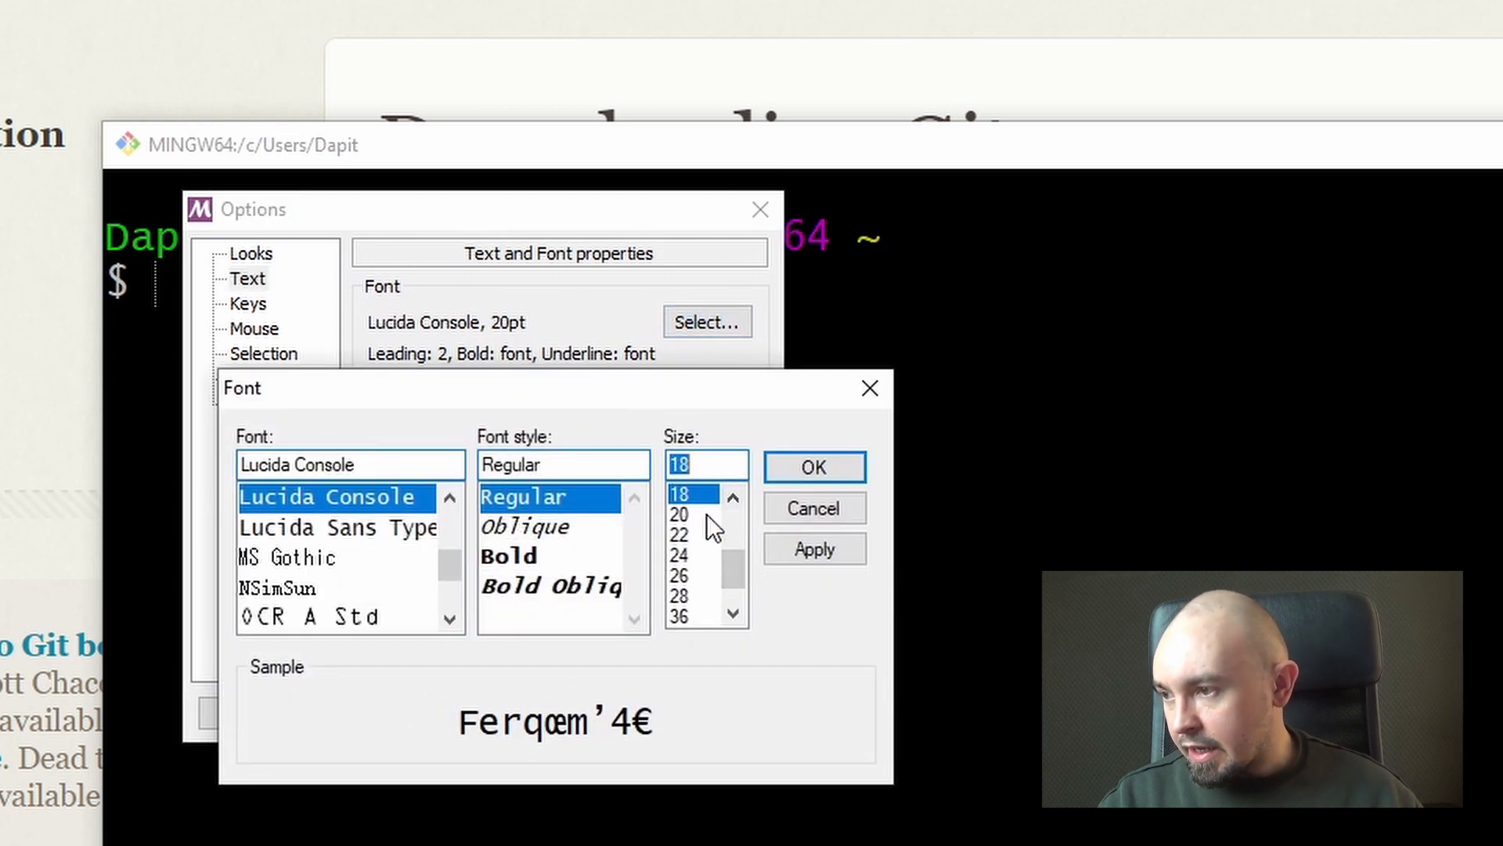
left_click(814, 470)
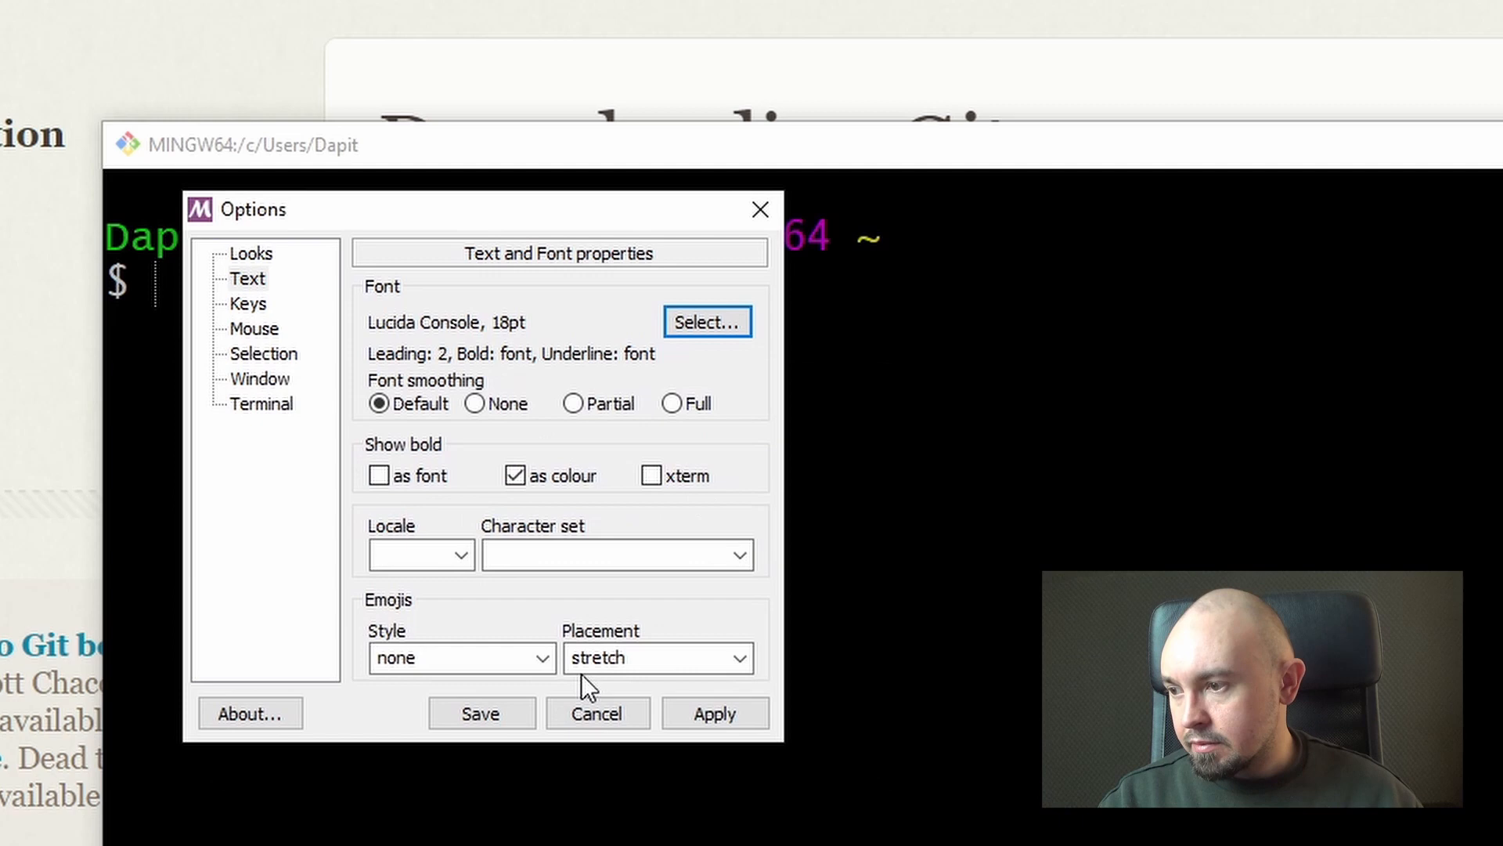
left_click(479, 715)
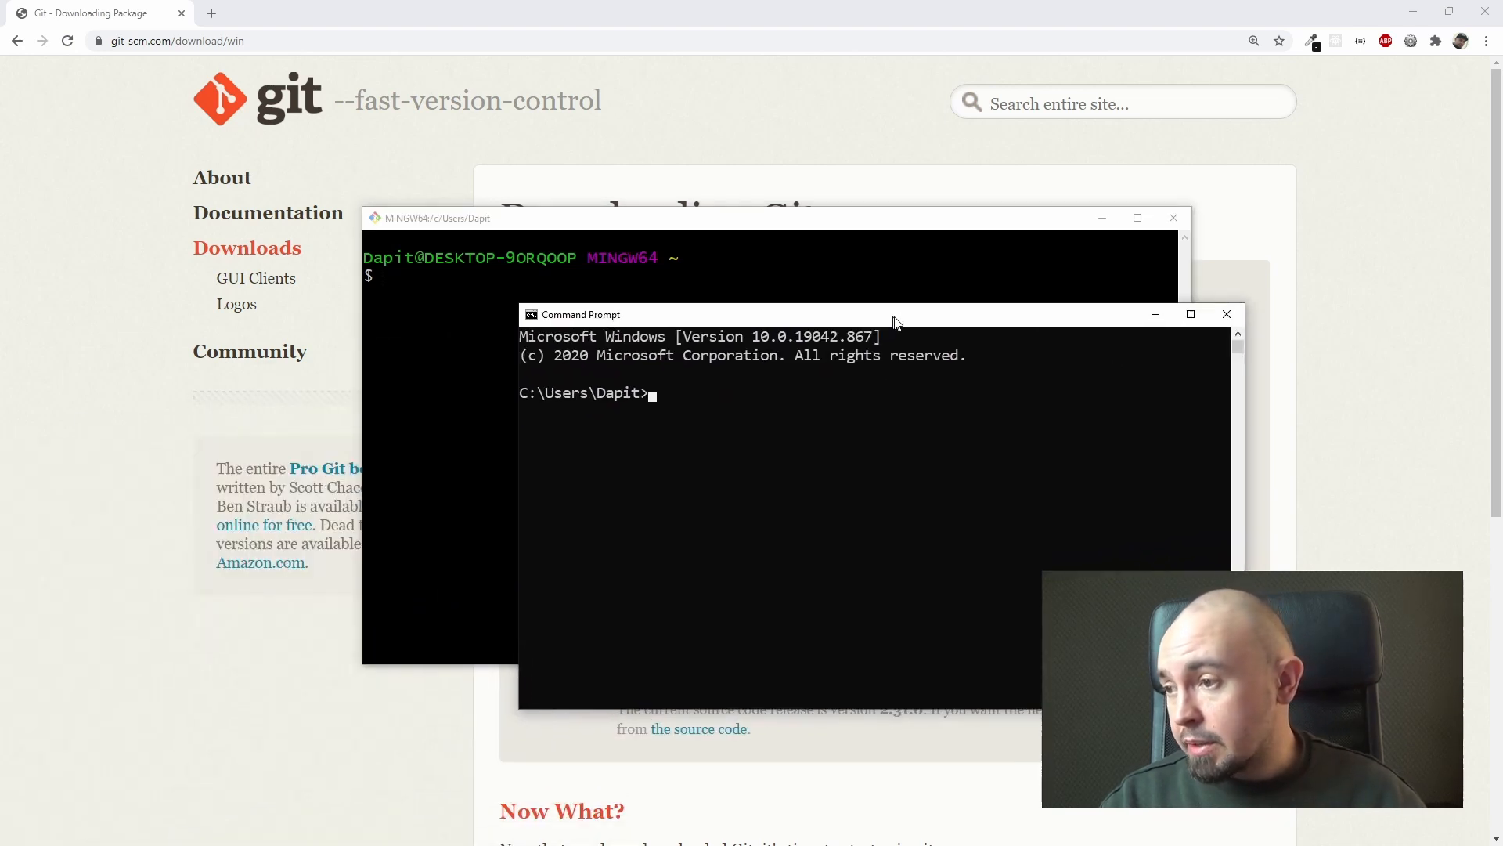
Narrow the Git Bash window and arrange it side by side with the Command Prompt window so they do not overlap.
left_click_drag(819, 225, 507, 137)
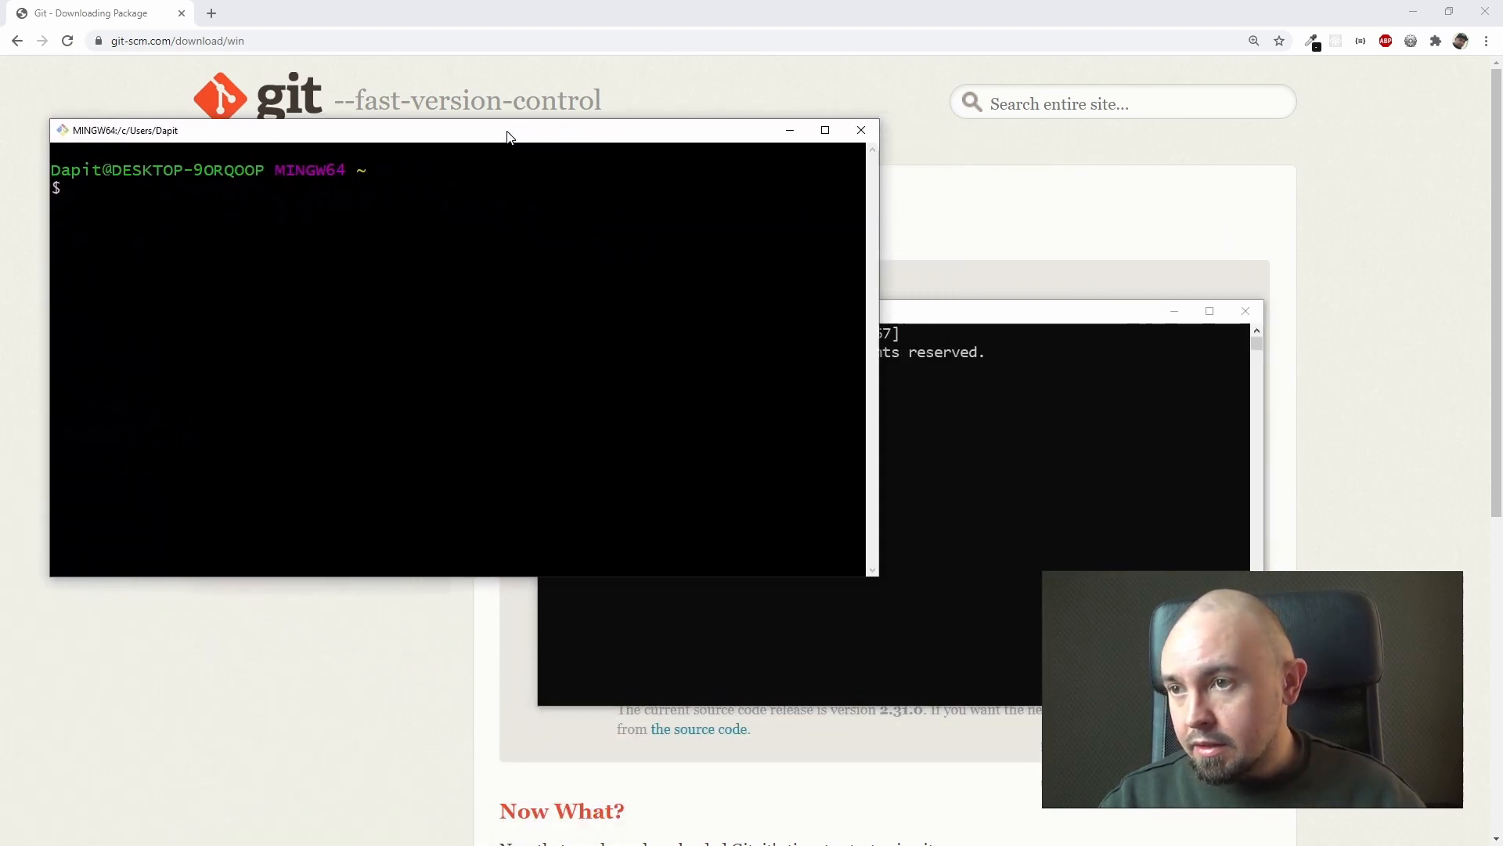
left_click_drag(877, 291, 675, 291)
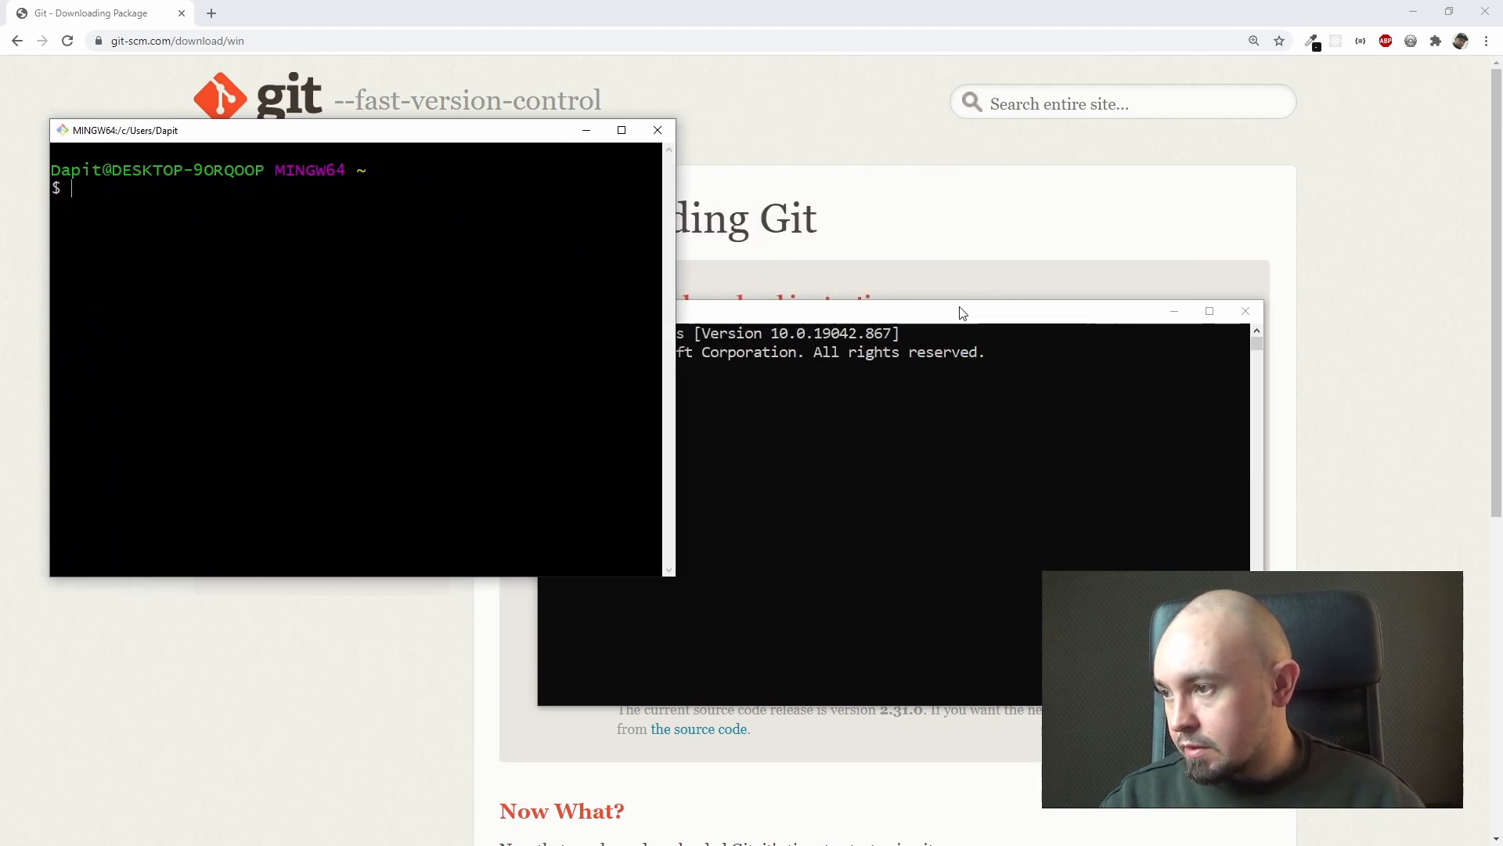
left_click_drag(822, 312, 1009, 150)
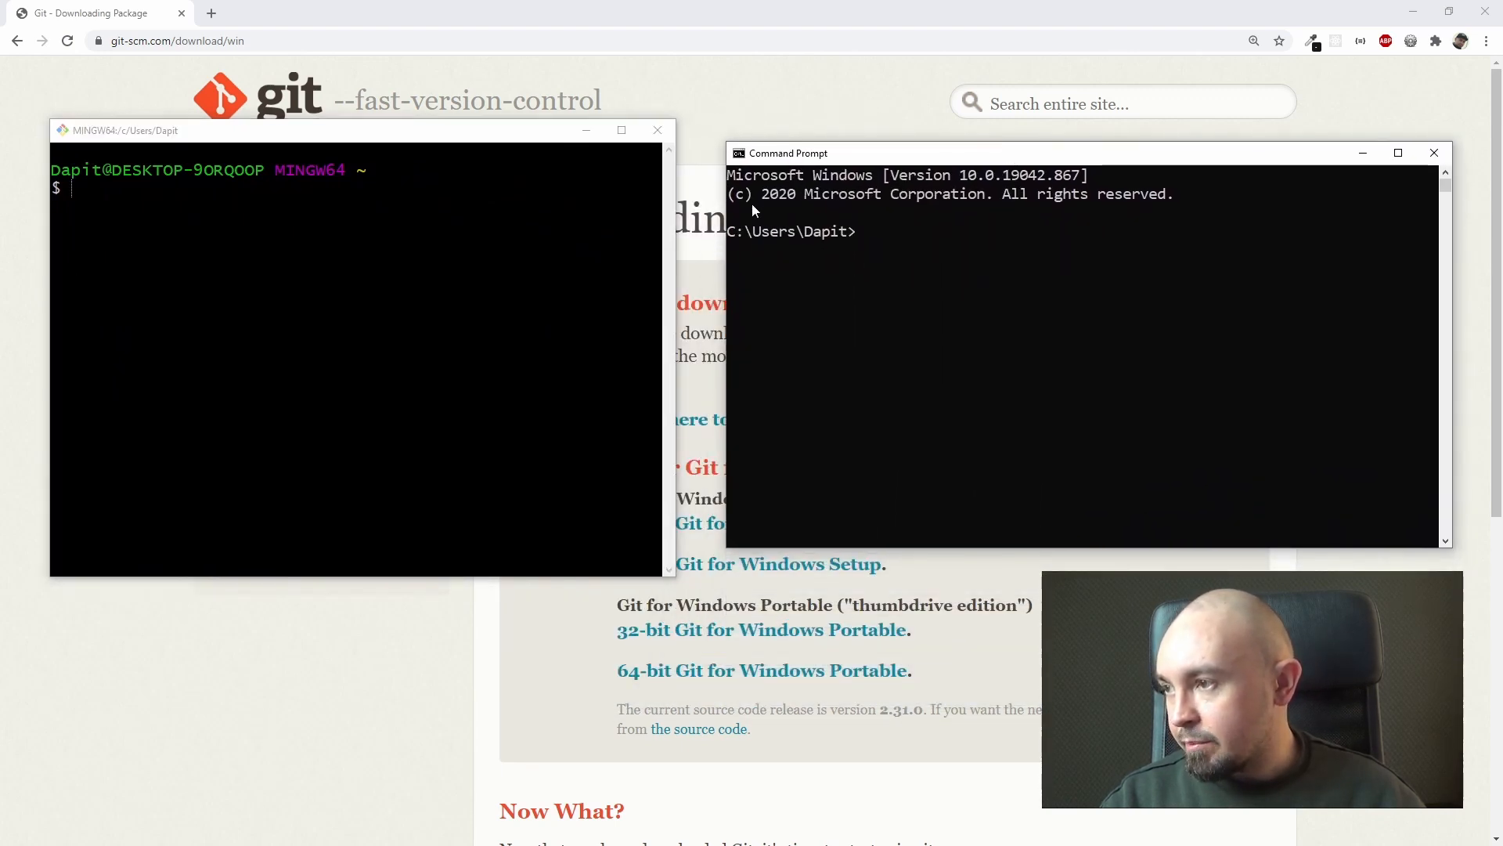
left_click(376, 251)
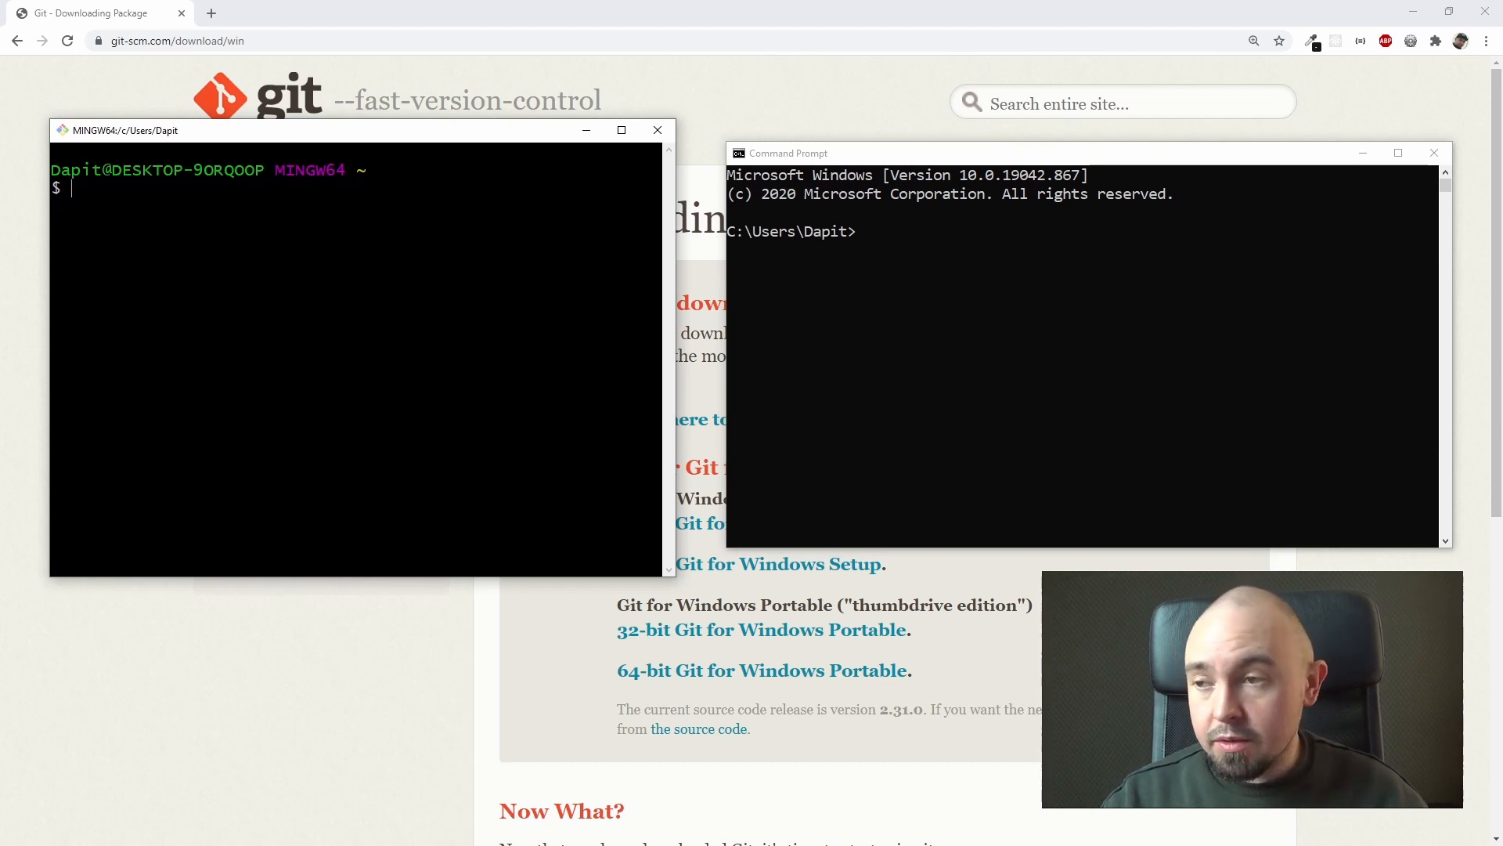
left_click(1121, 353)
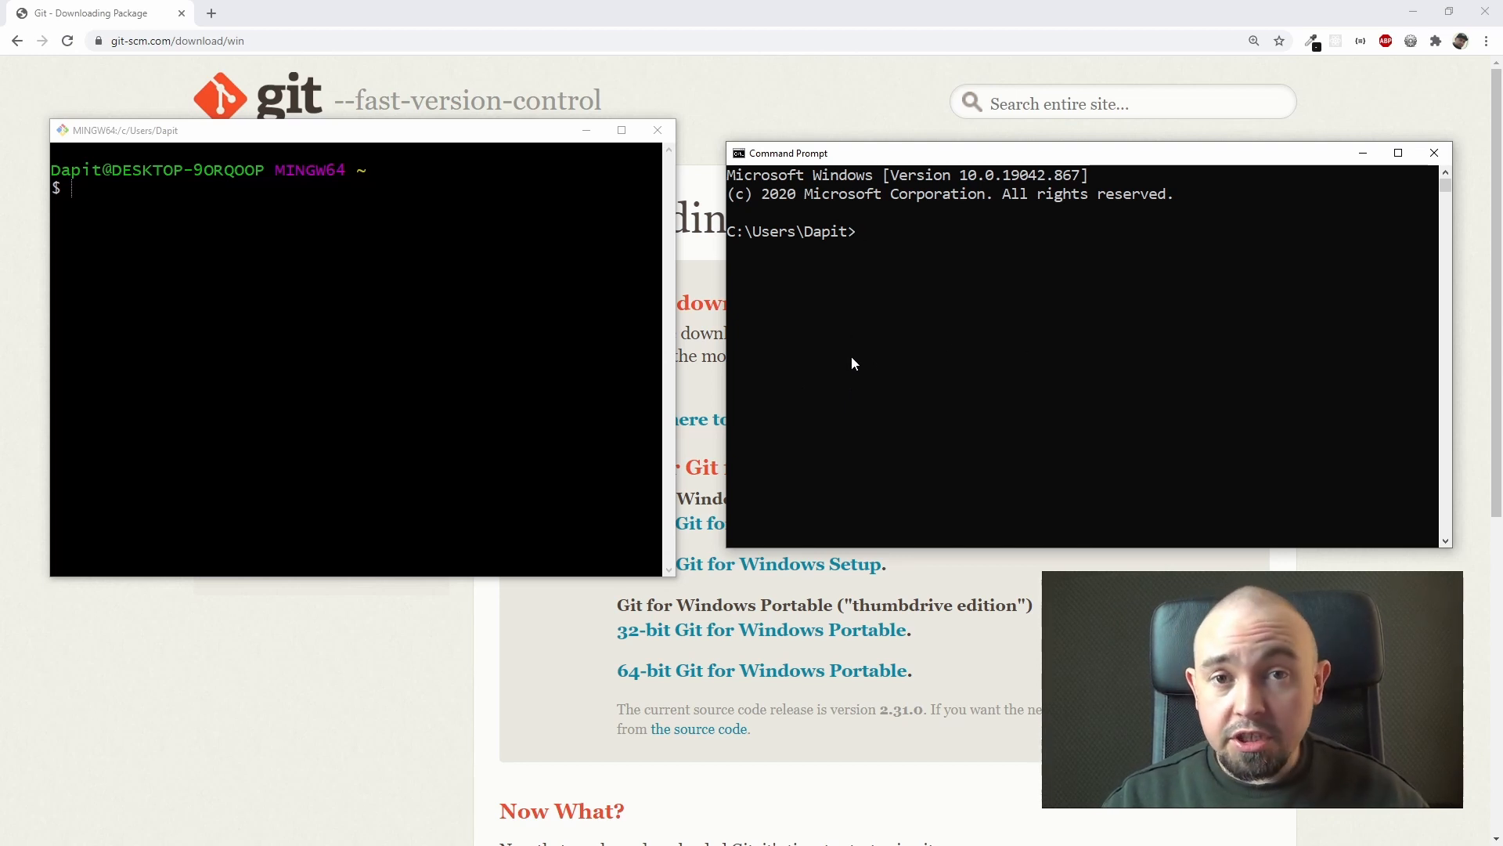
left_click(422, 329)
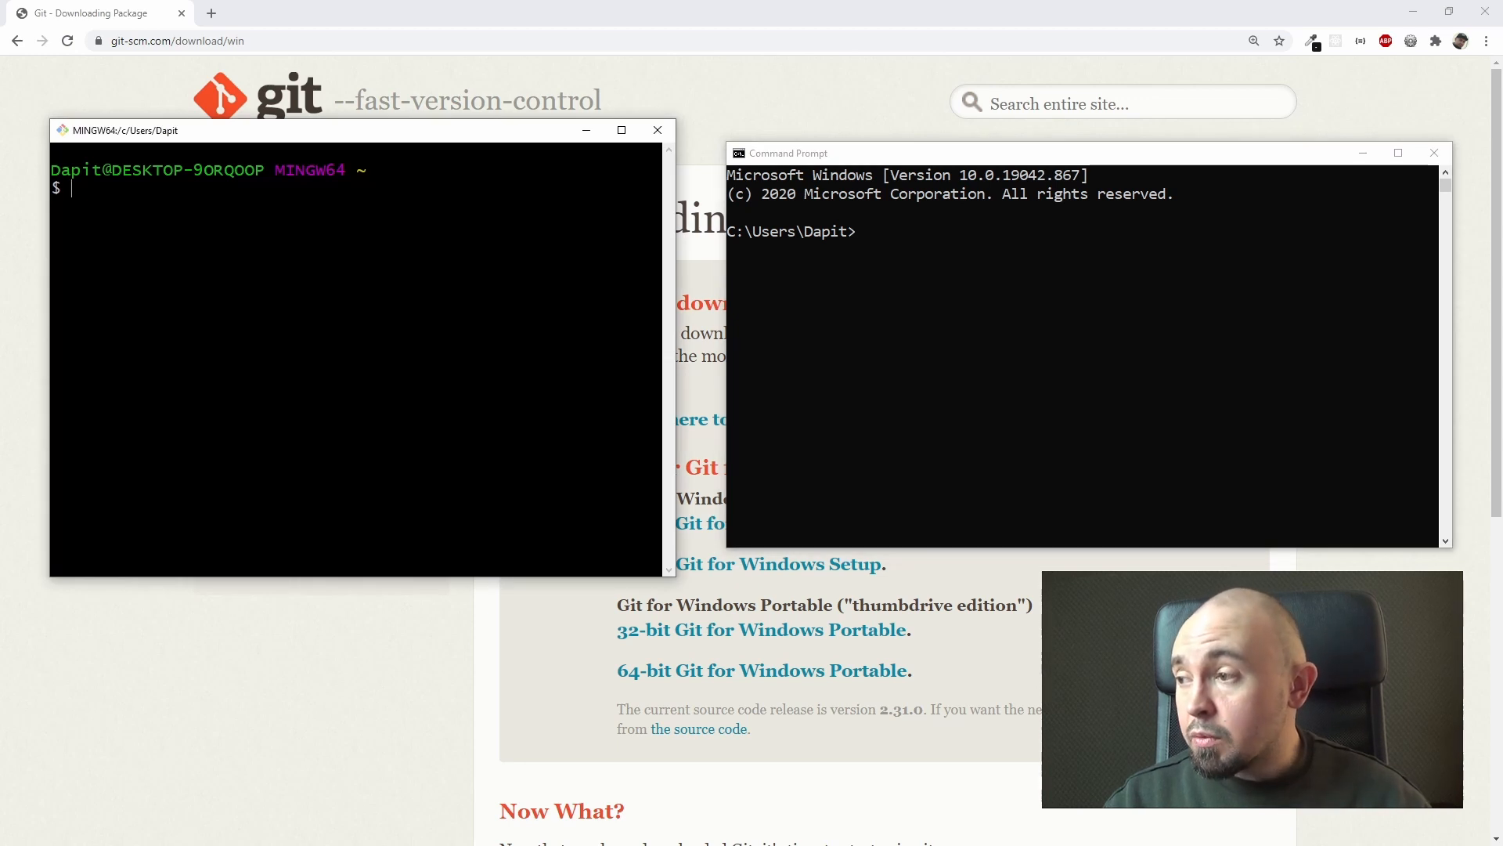
Run git without arguments in Command Prompt and review the usage text from the end back to the beginning.
left_click(1079, 409)
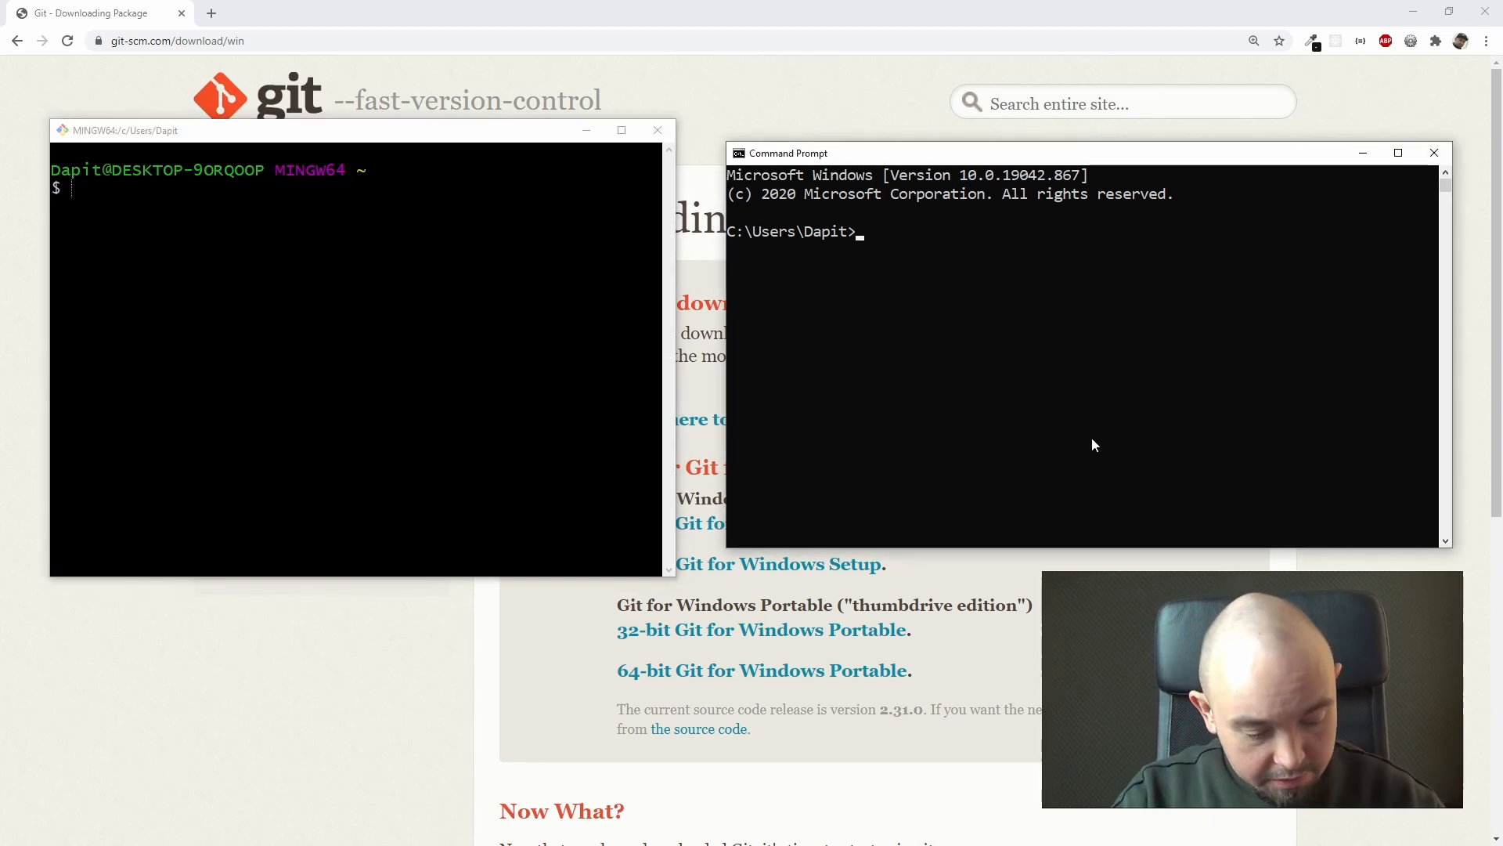
type("git")
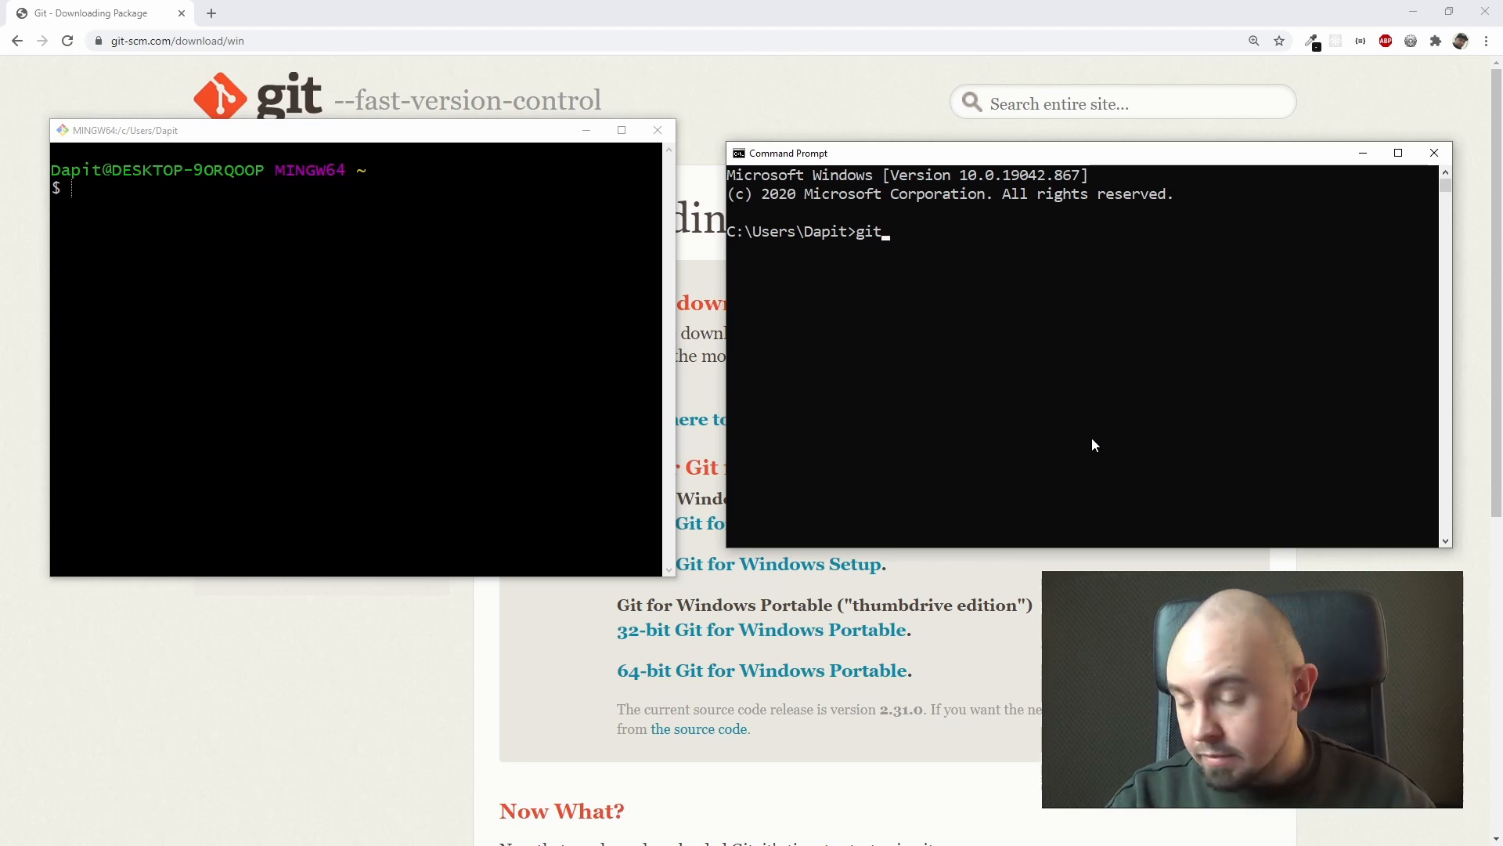
key("Return")
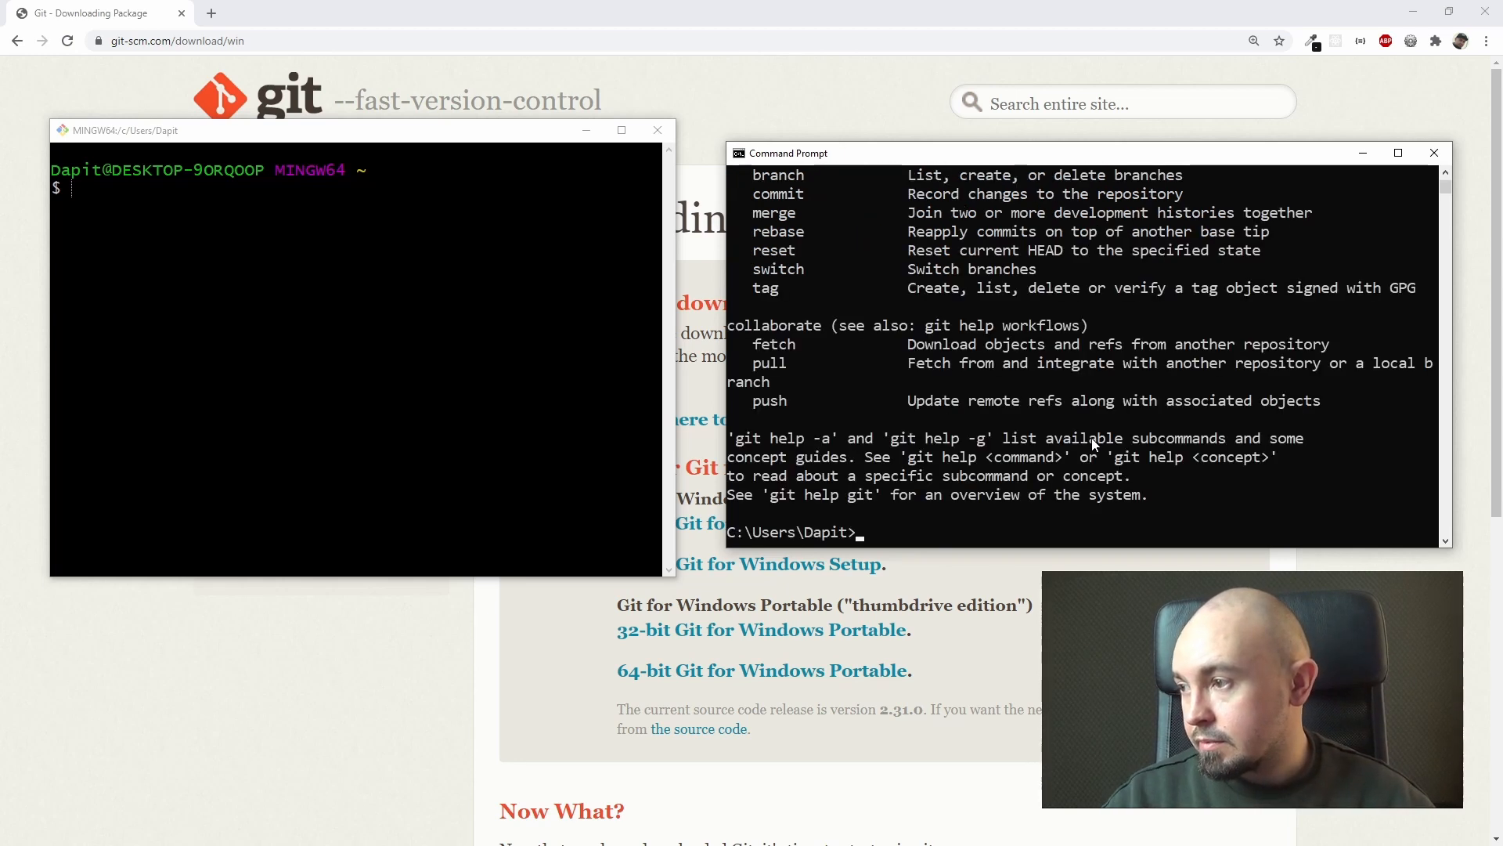
scroll(999, 463, "down", 1)
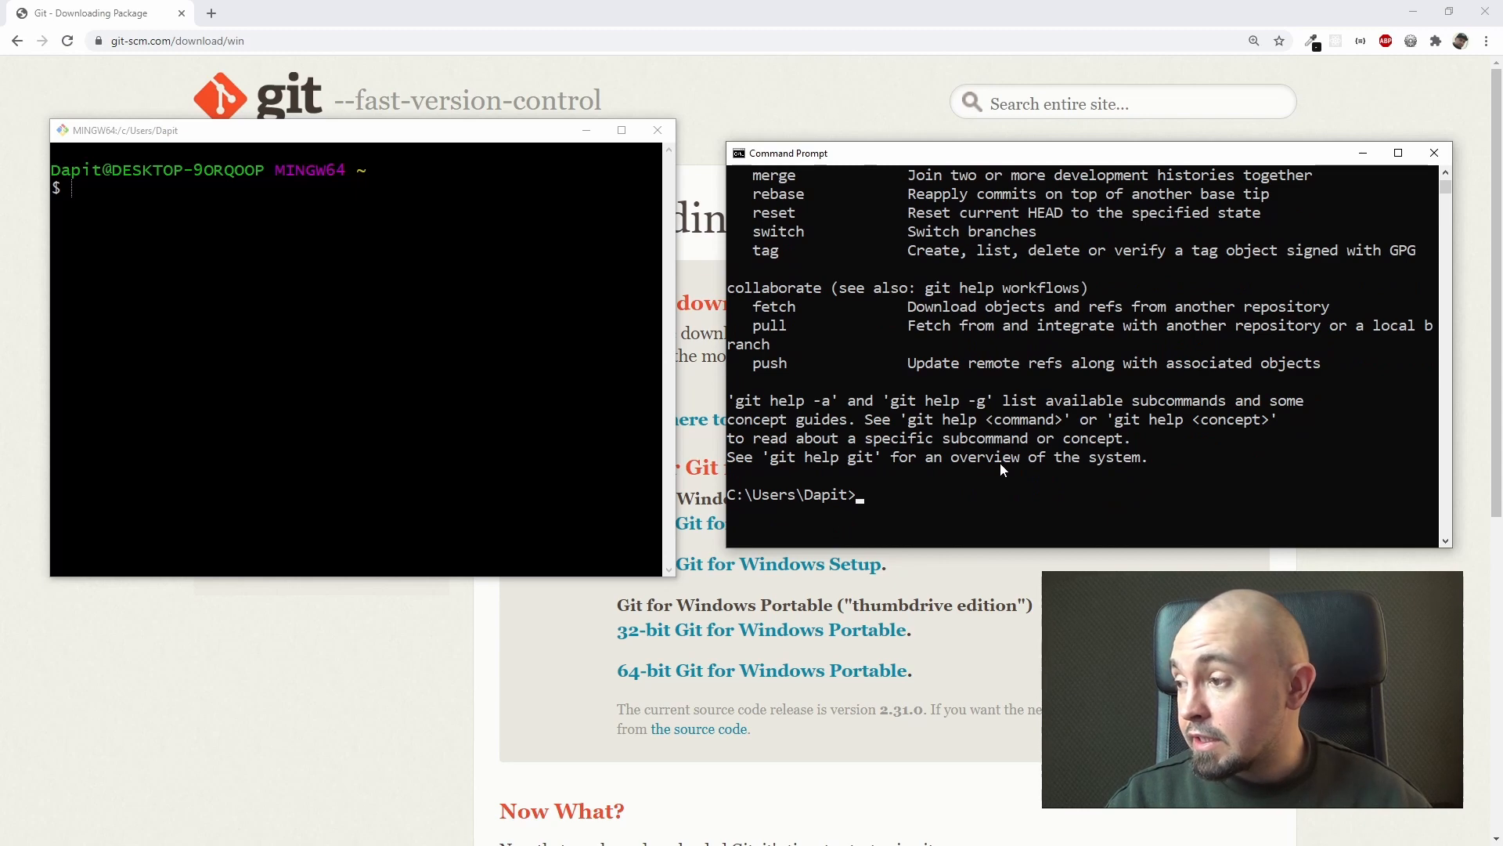
scroll(1000, 465, "up", 2)
scroll(1000, 468, "up", 9)
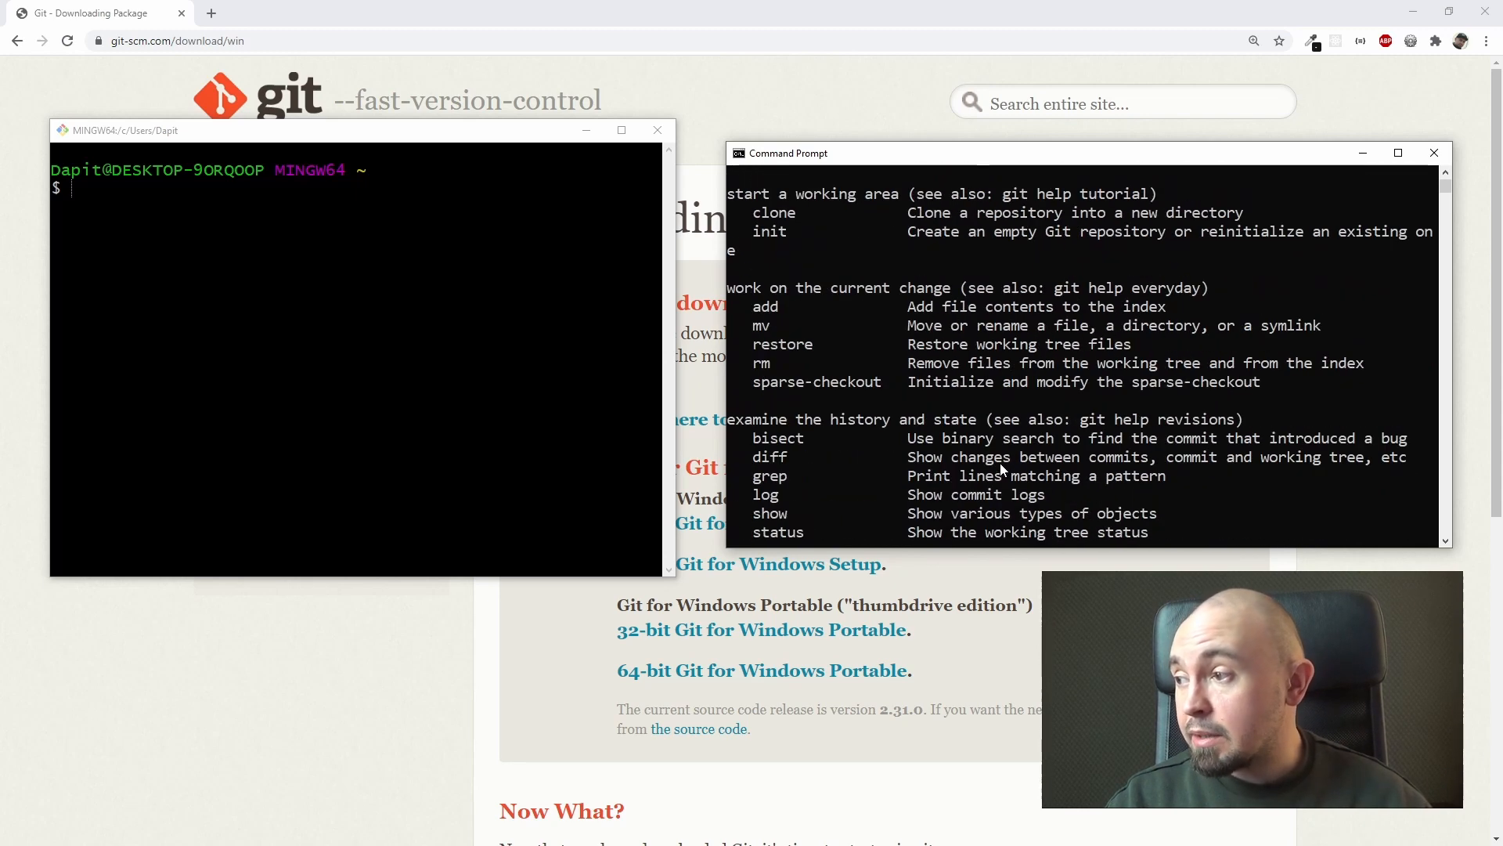
scroll(999, 462, "up", 1)
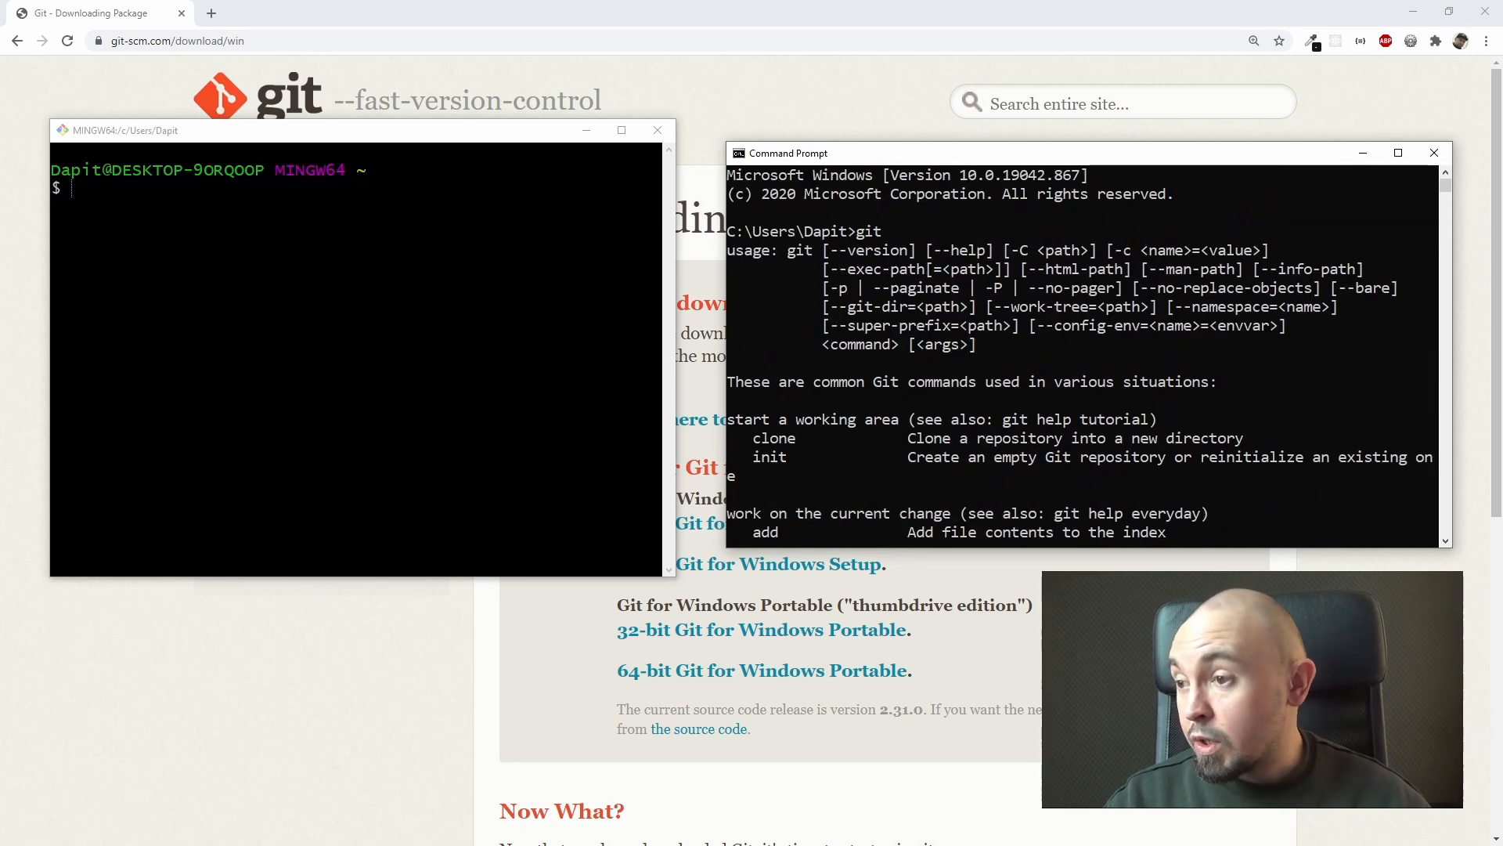
Switch to Git Bash, run git without arguments there, and look through its usage output.
key("alt+Tab")
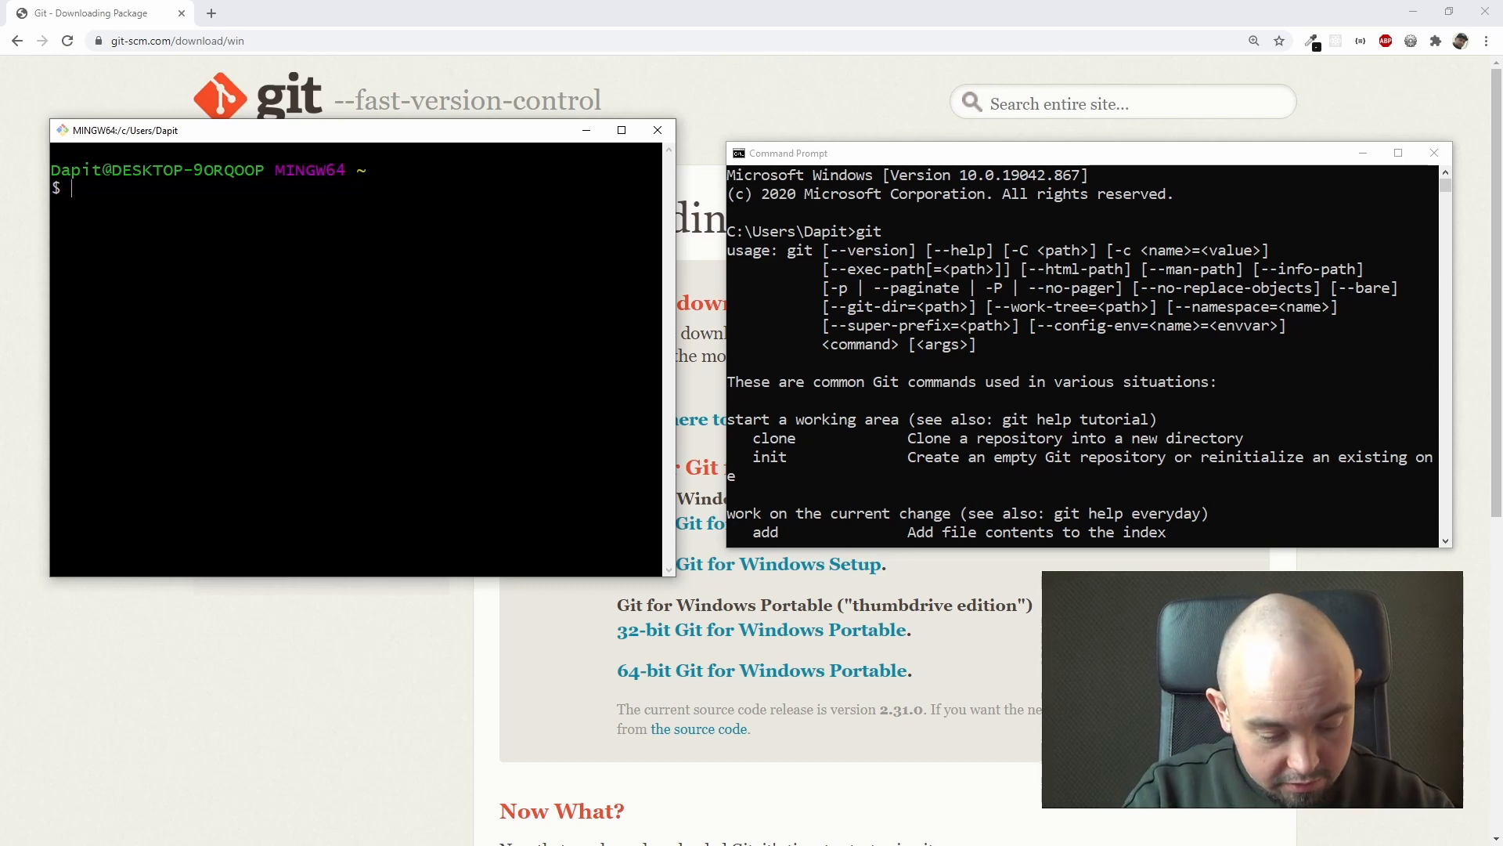
type("git")
key("Return")
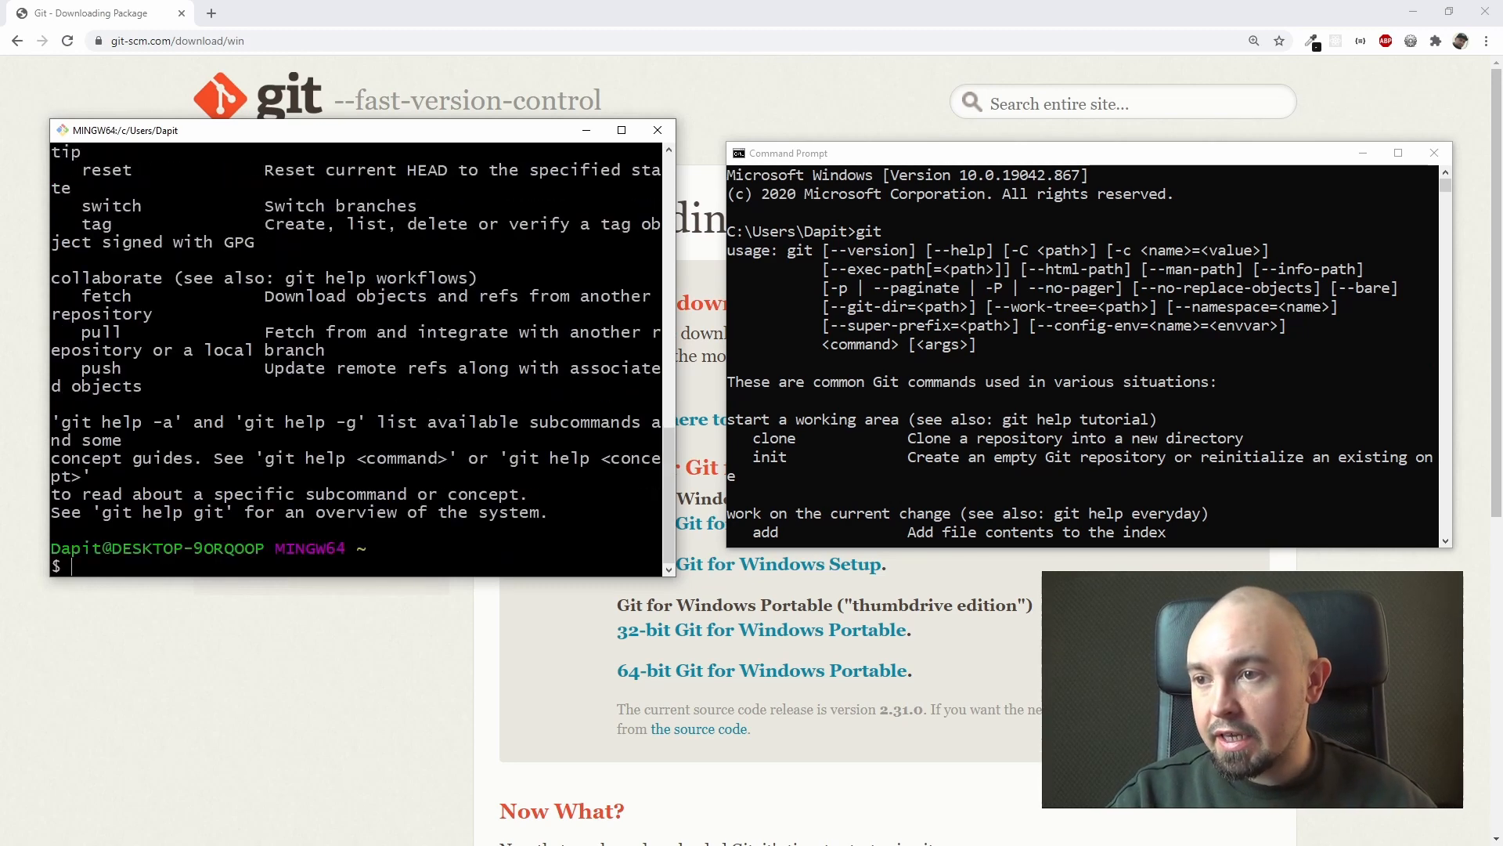
scroll(356, 359, "up", 15)
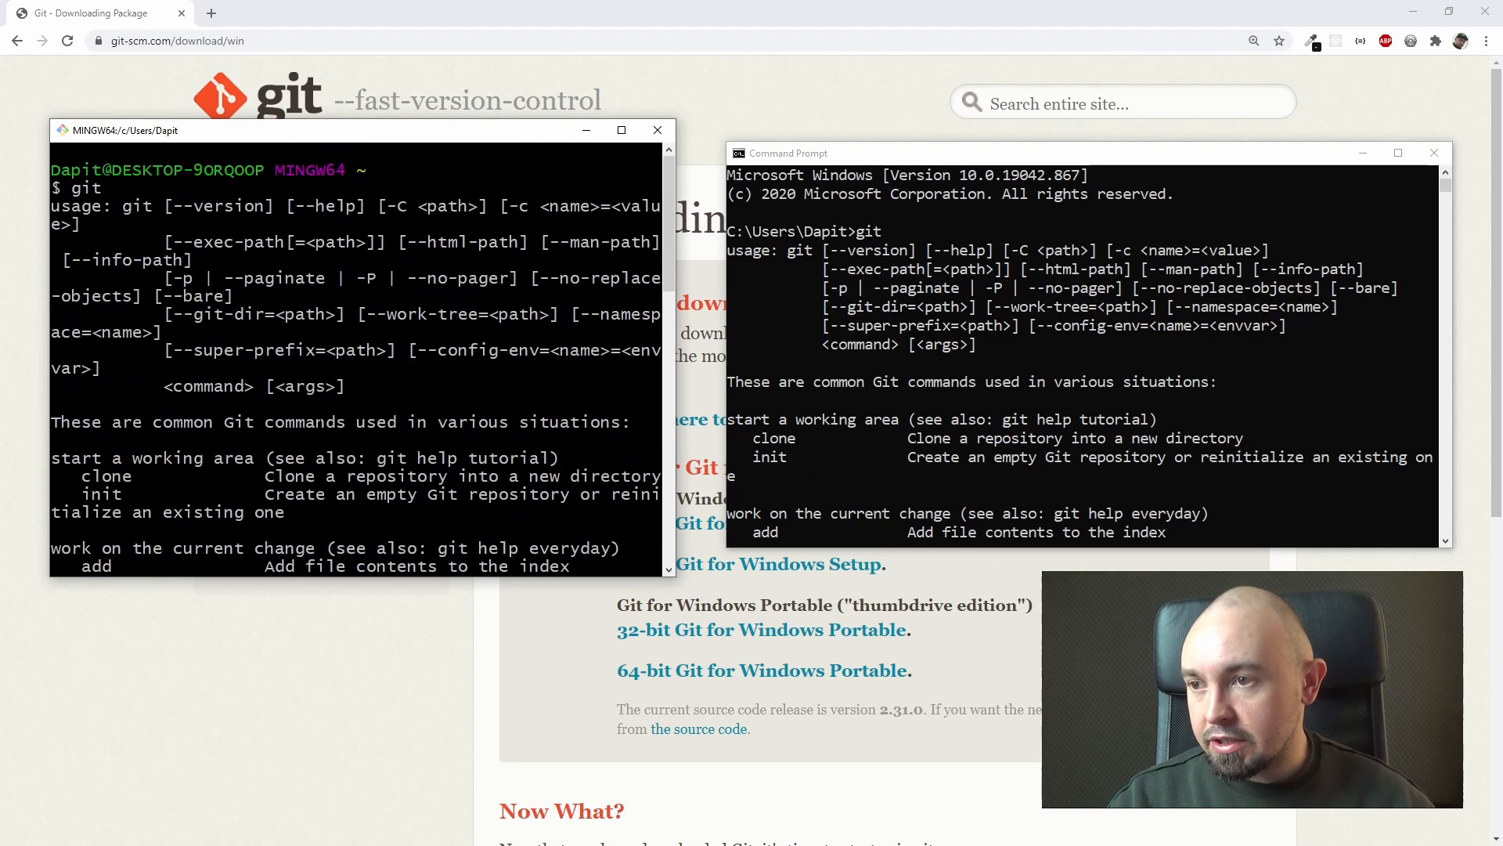
scroll(356, 358, "down", 15)
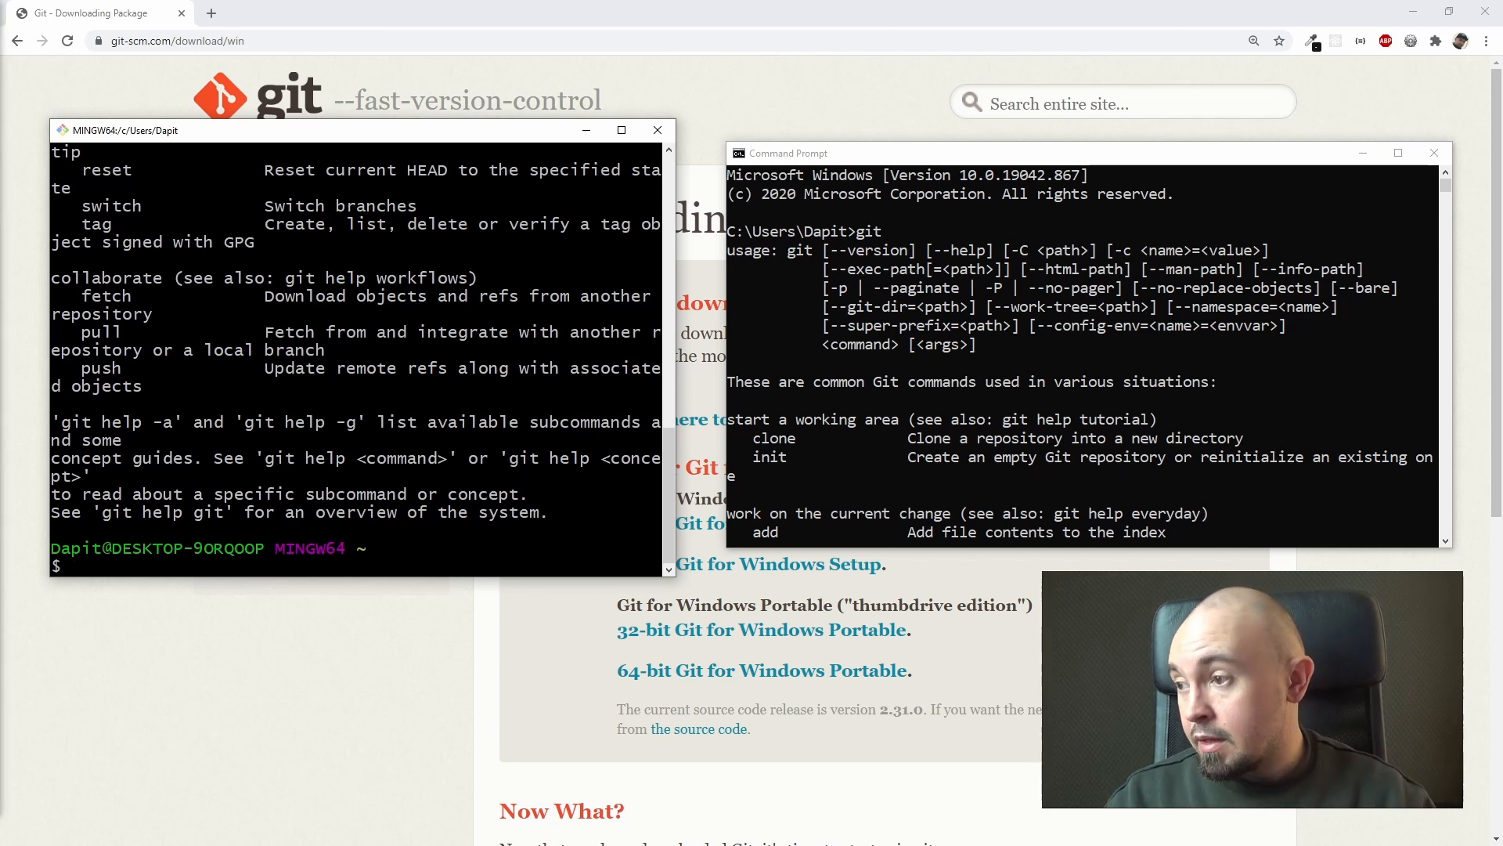
Check the installed Git version in Git Bash with git --version and briefly highlight the version number in the output.
type("git")
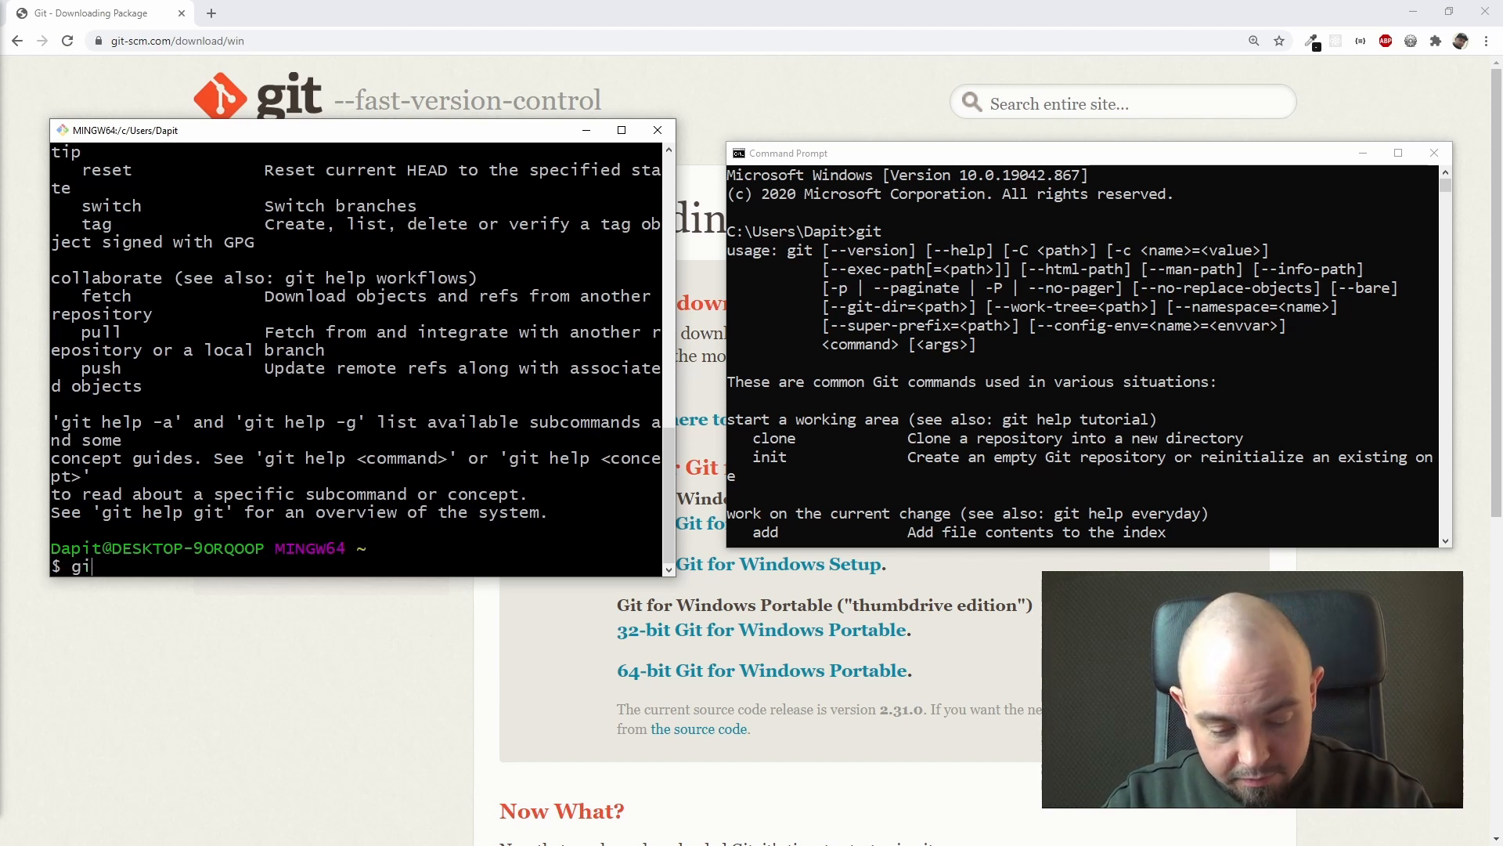
type(" --ver")
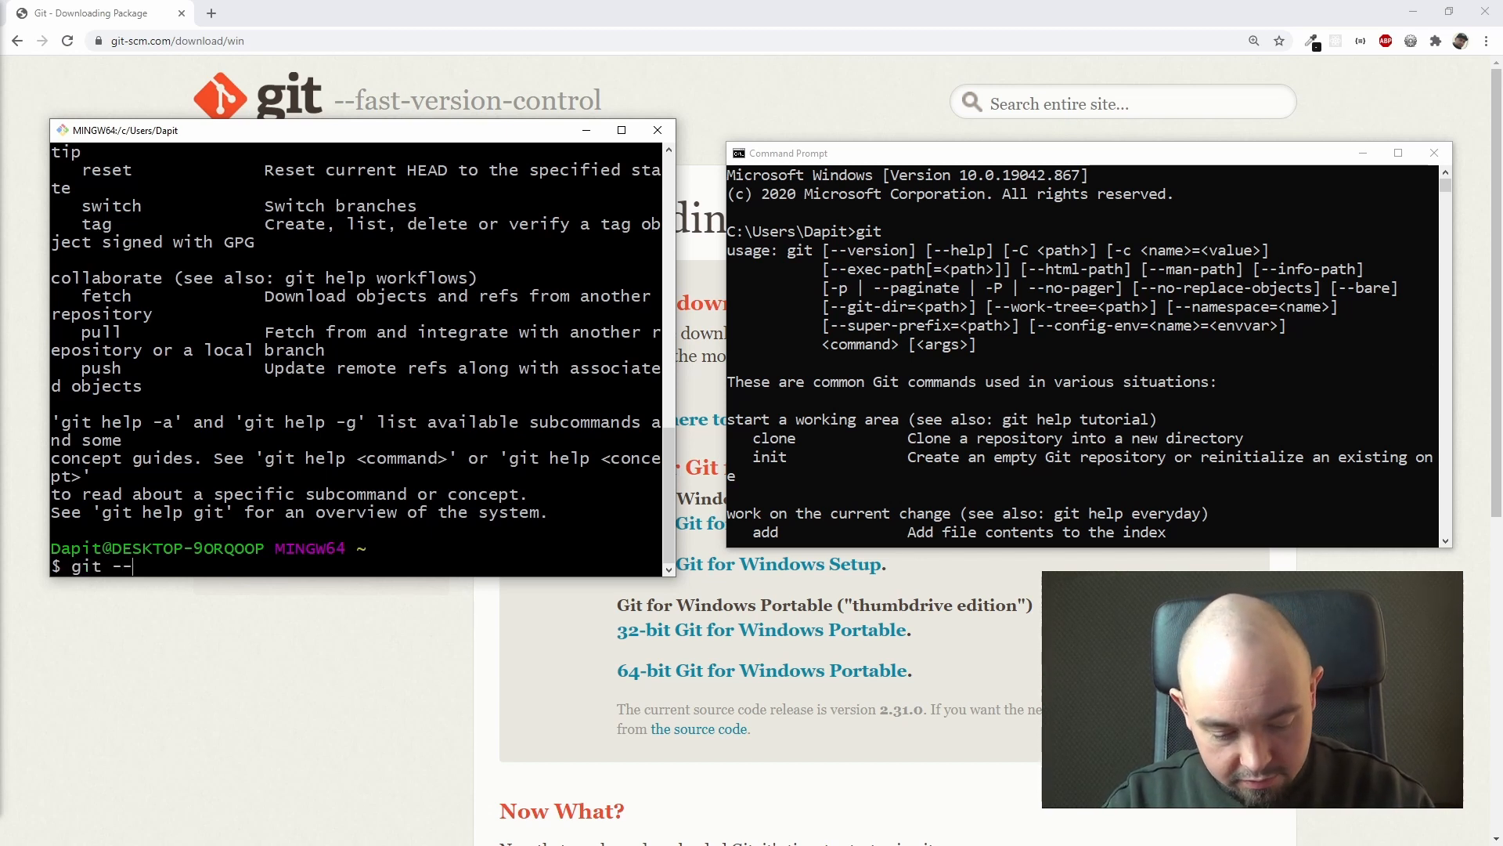
type("on")
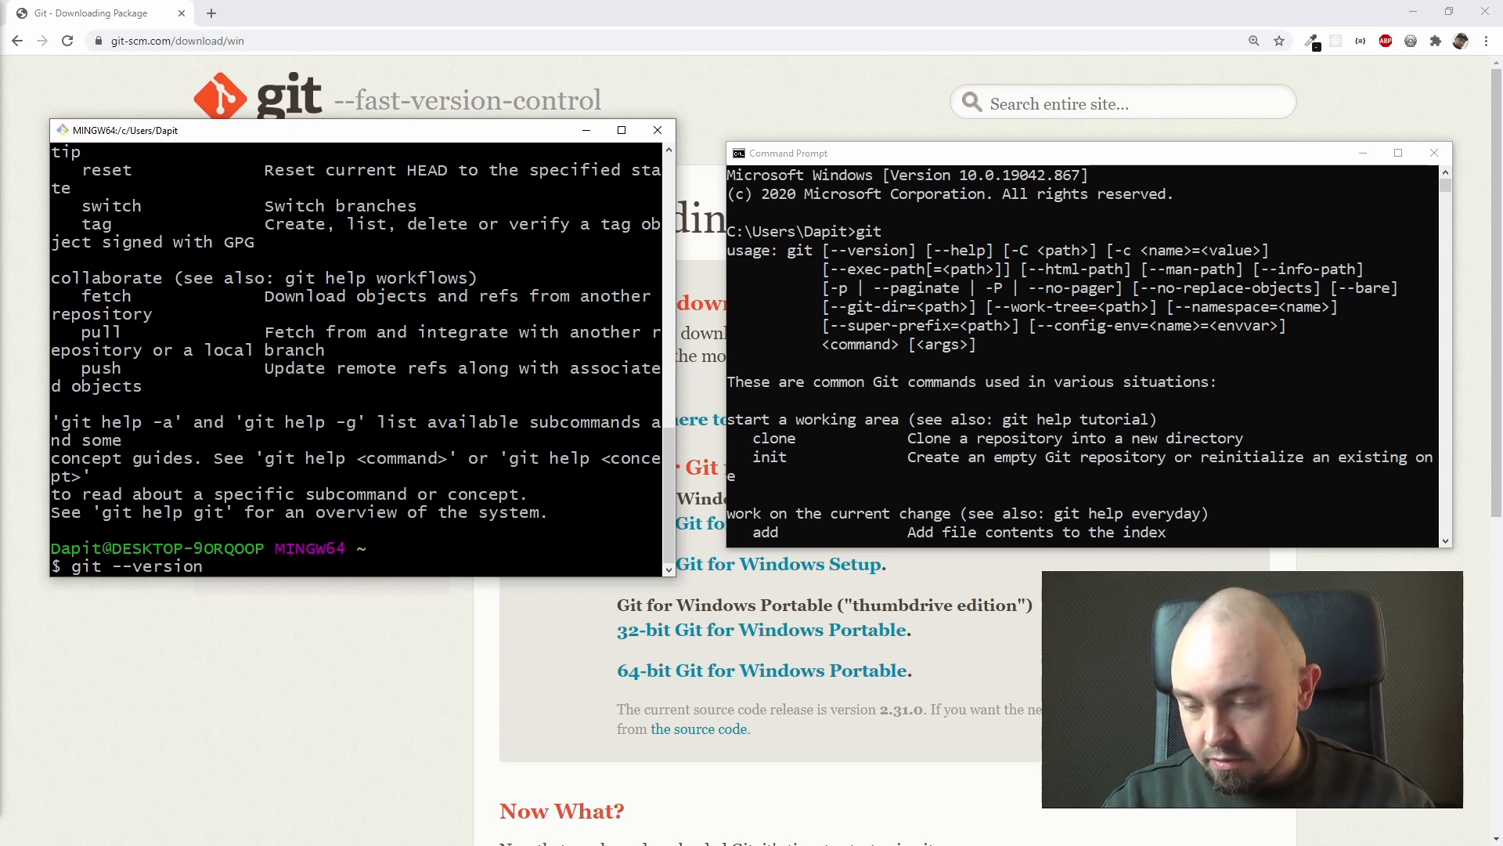
key("Return")
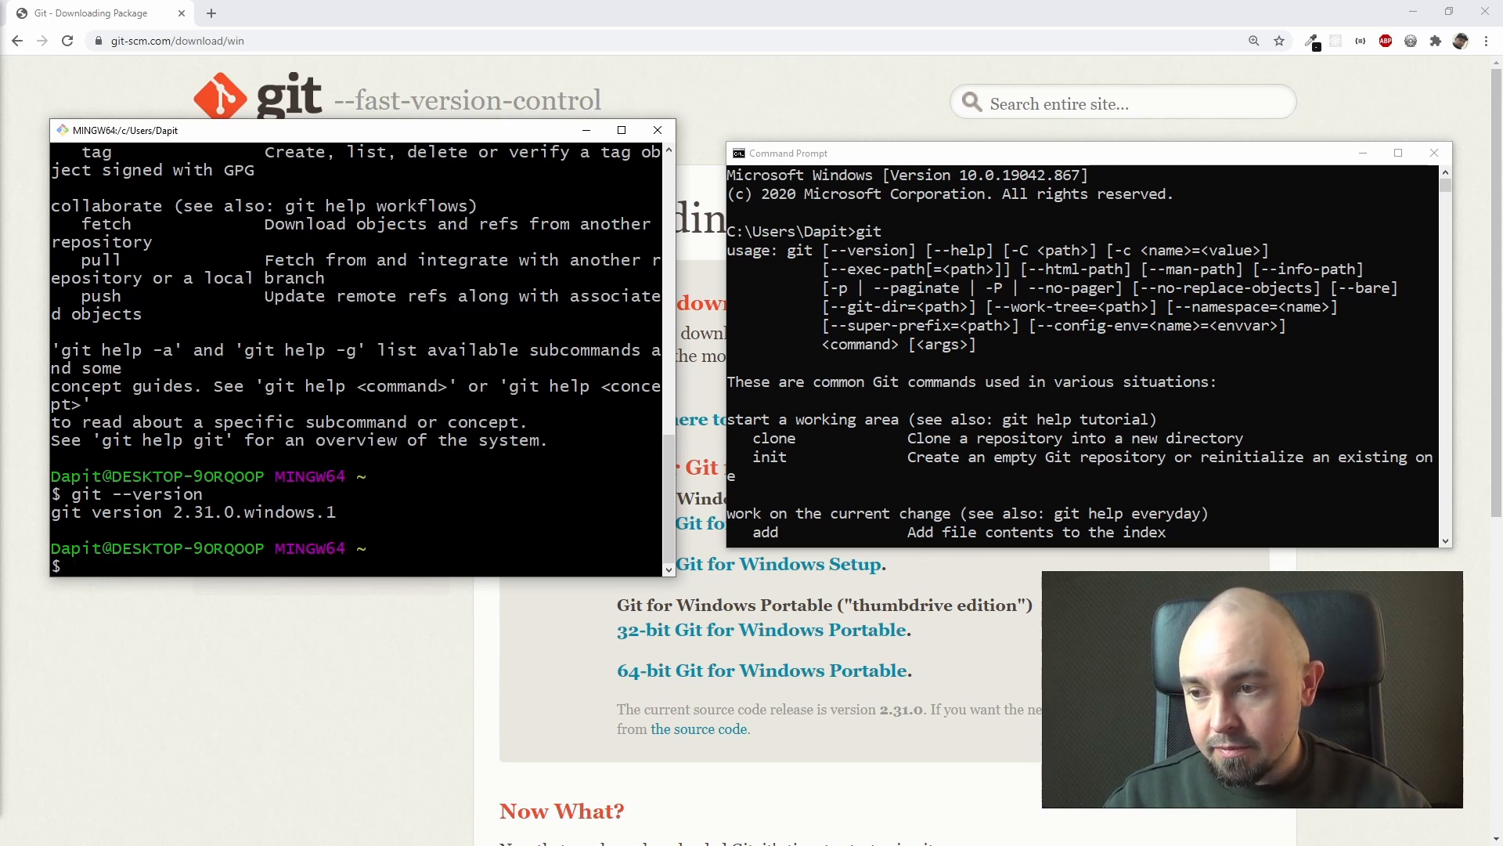
left_click_drag(163, 512, 235, 512)
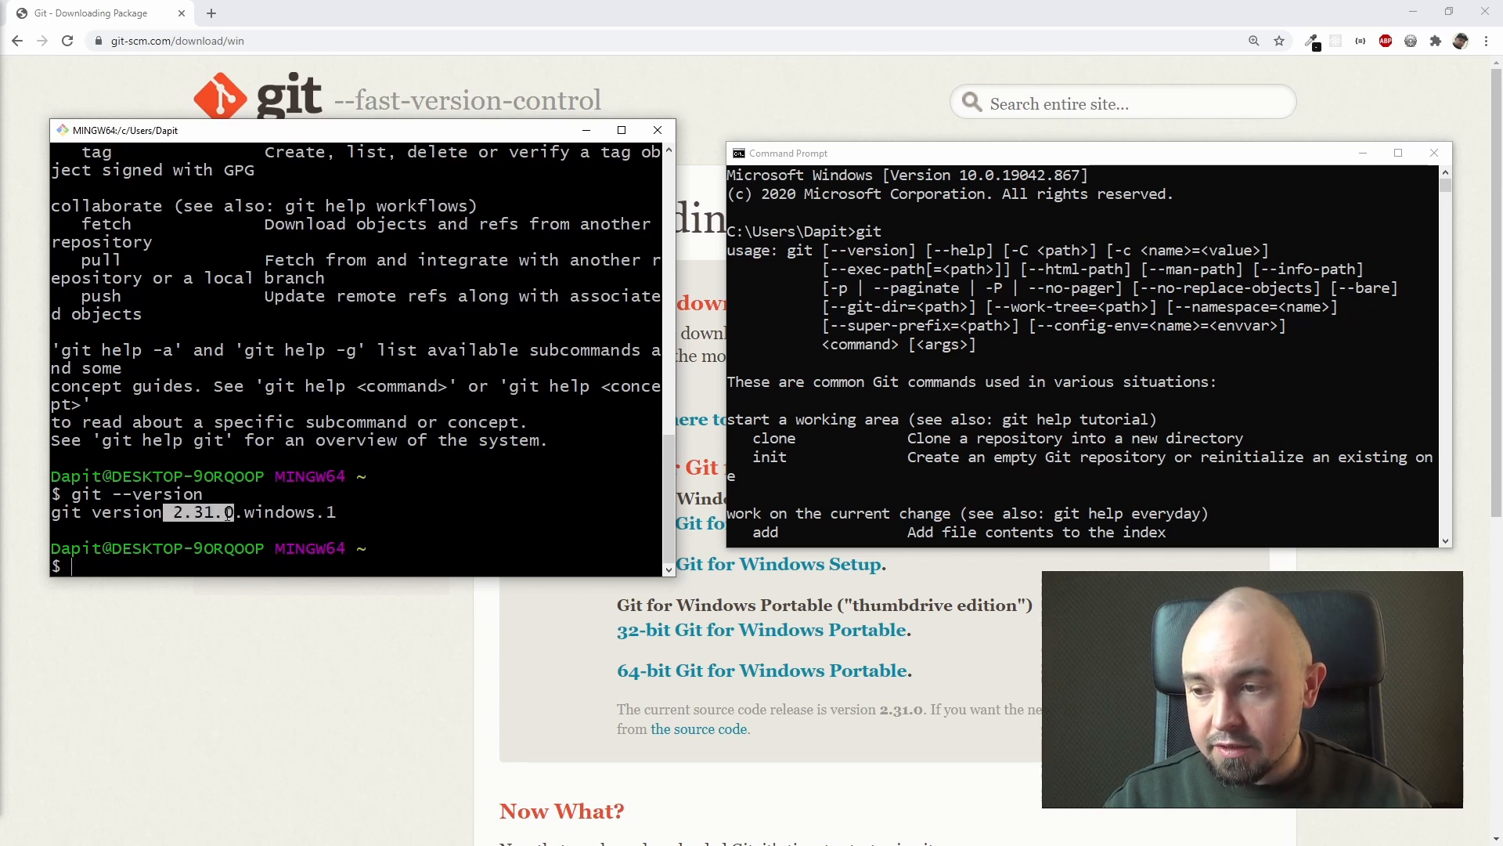
left_click(237, 513)
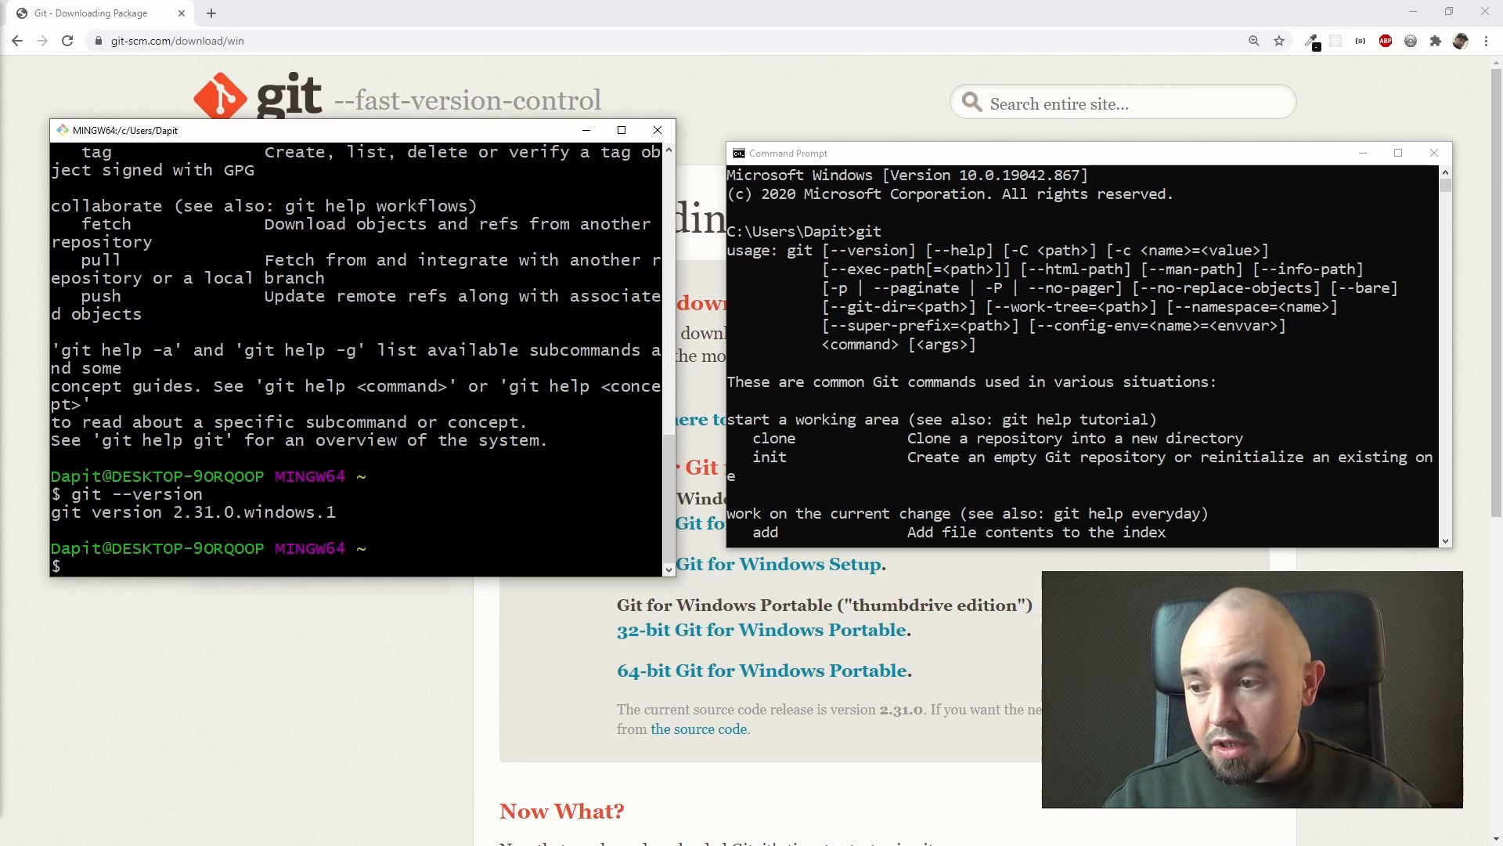
Switch to Command Prompt, return to its prompt, and check the installed Git version with git --version.
left_click(961, 527)
scroll(968, 526, "down", 2)
scroll(965, 470, "down", 10)
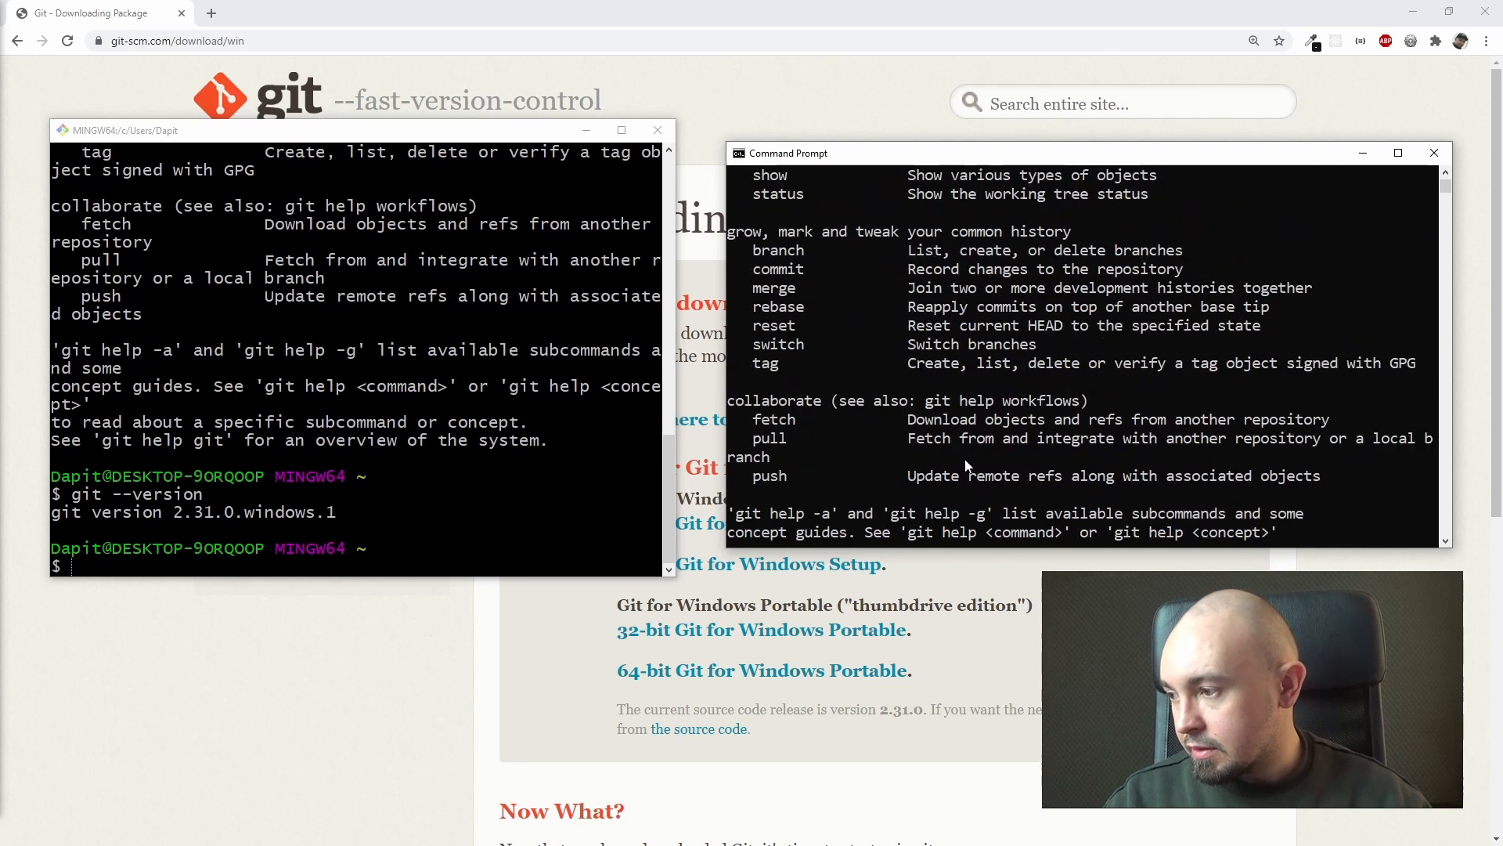
scroll(952, 464, "up", 4)
left_click(941, 464)
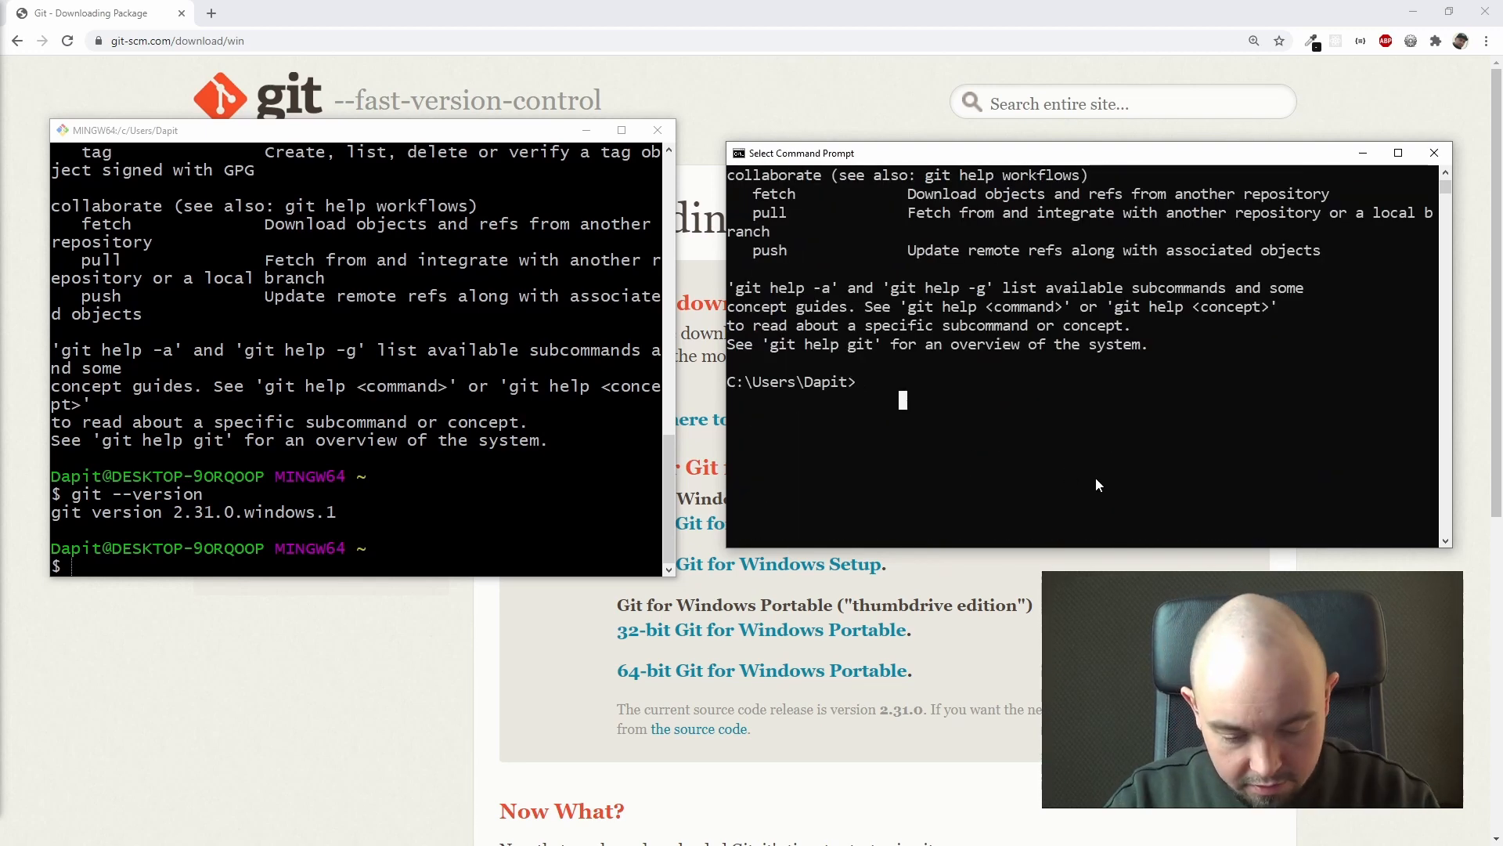
type("git --v")
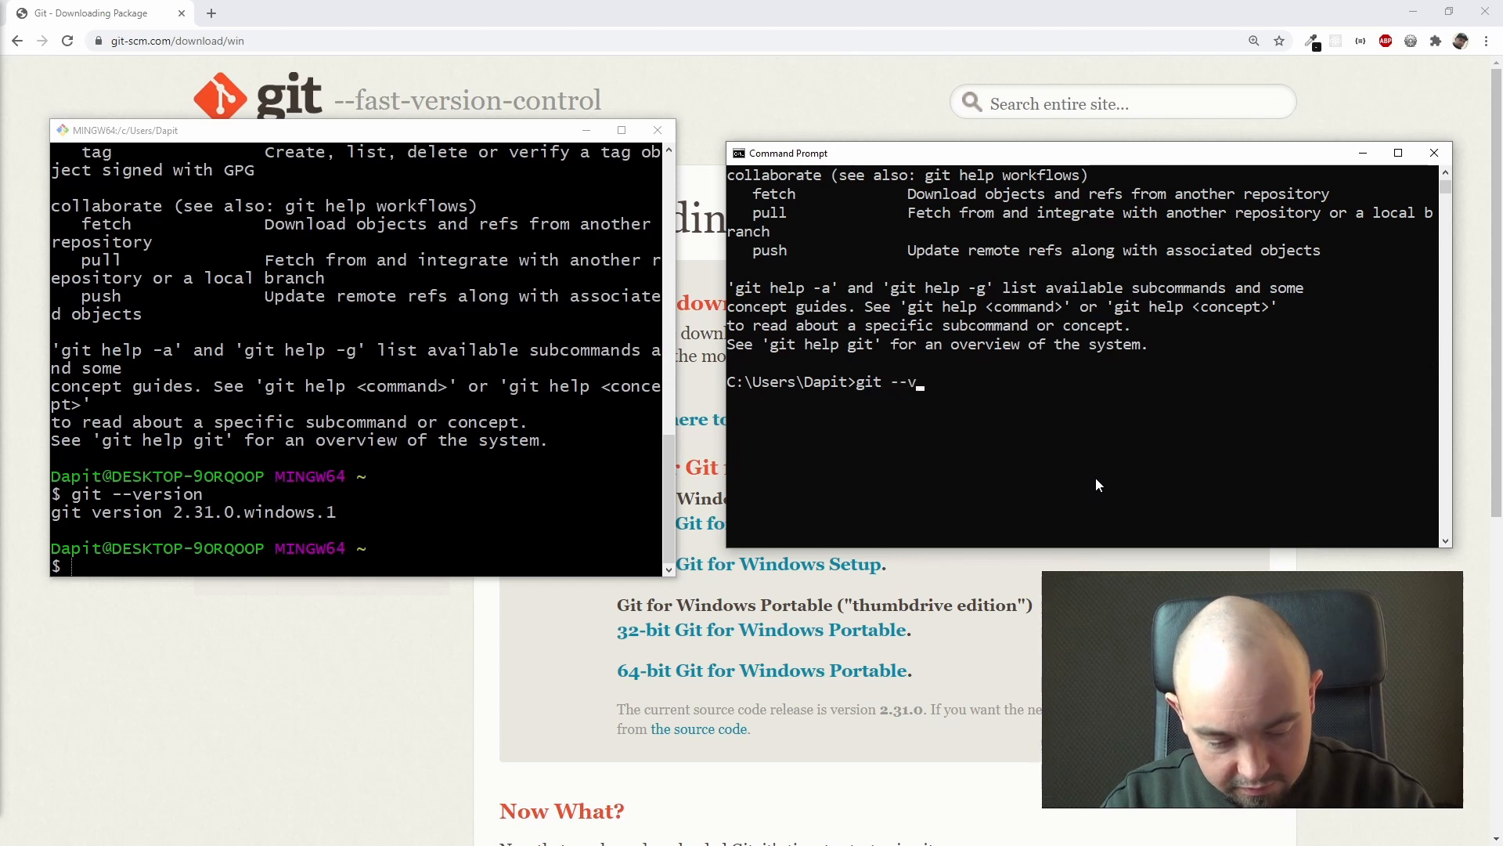
type("ersion")
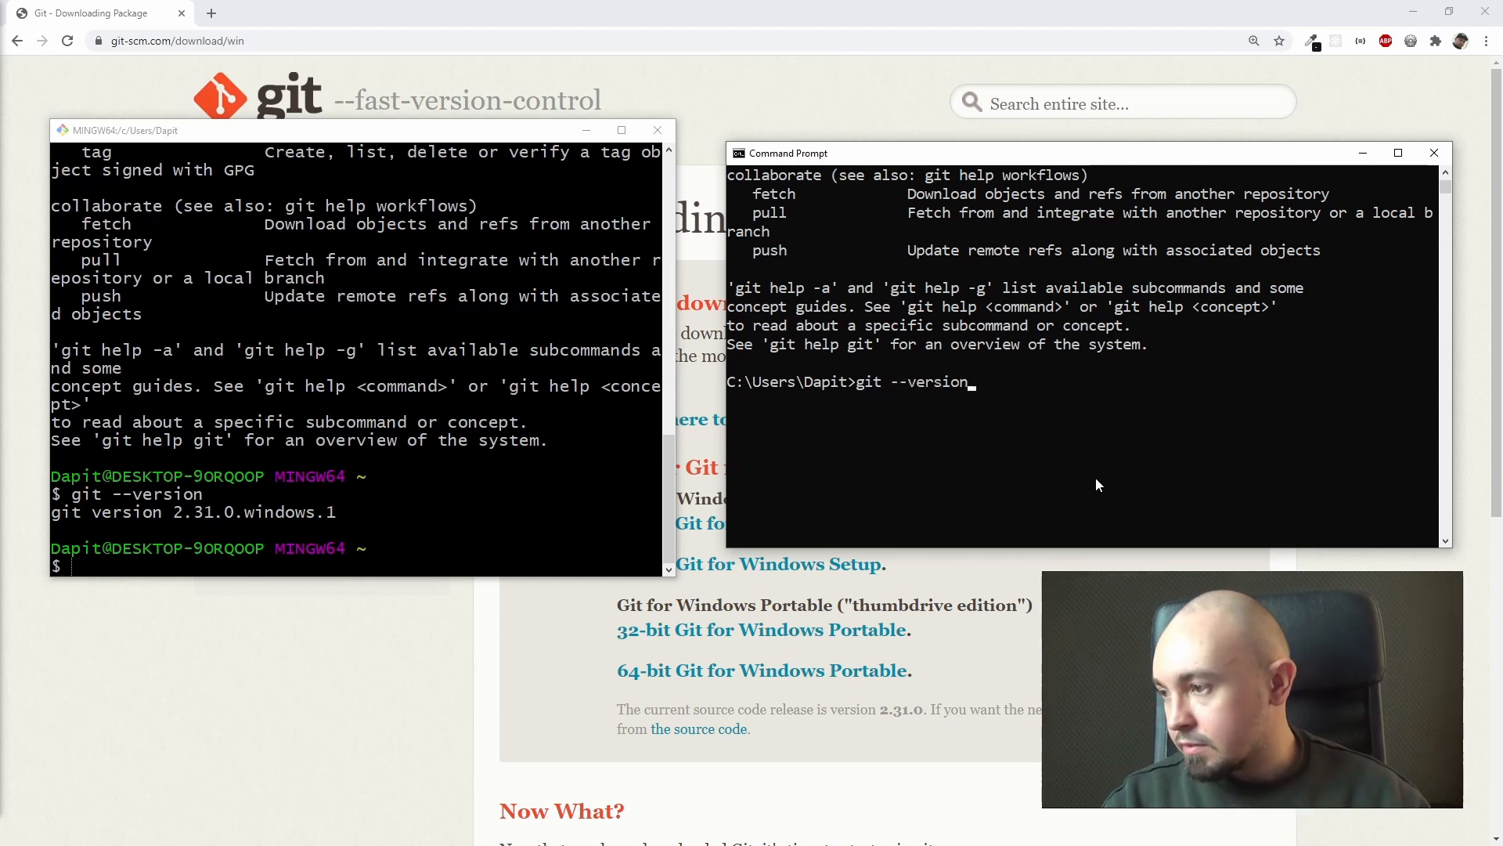
key("Return")
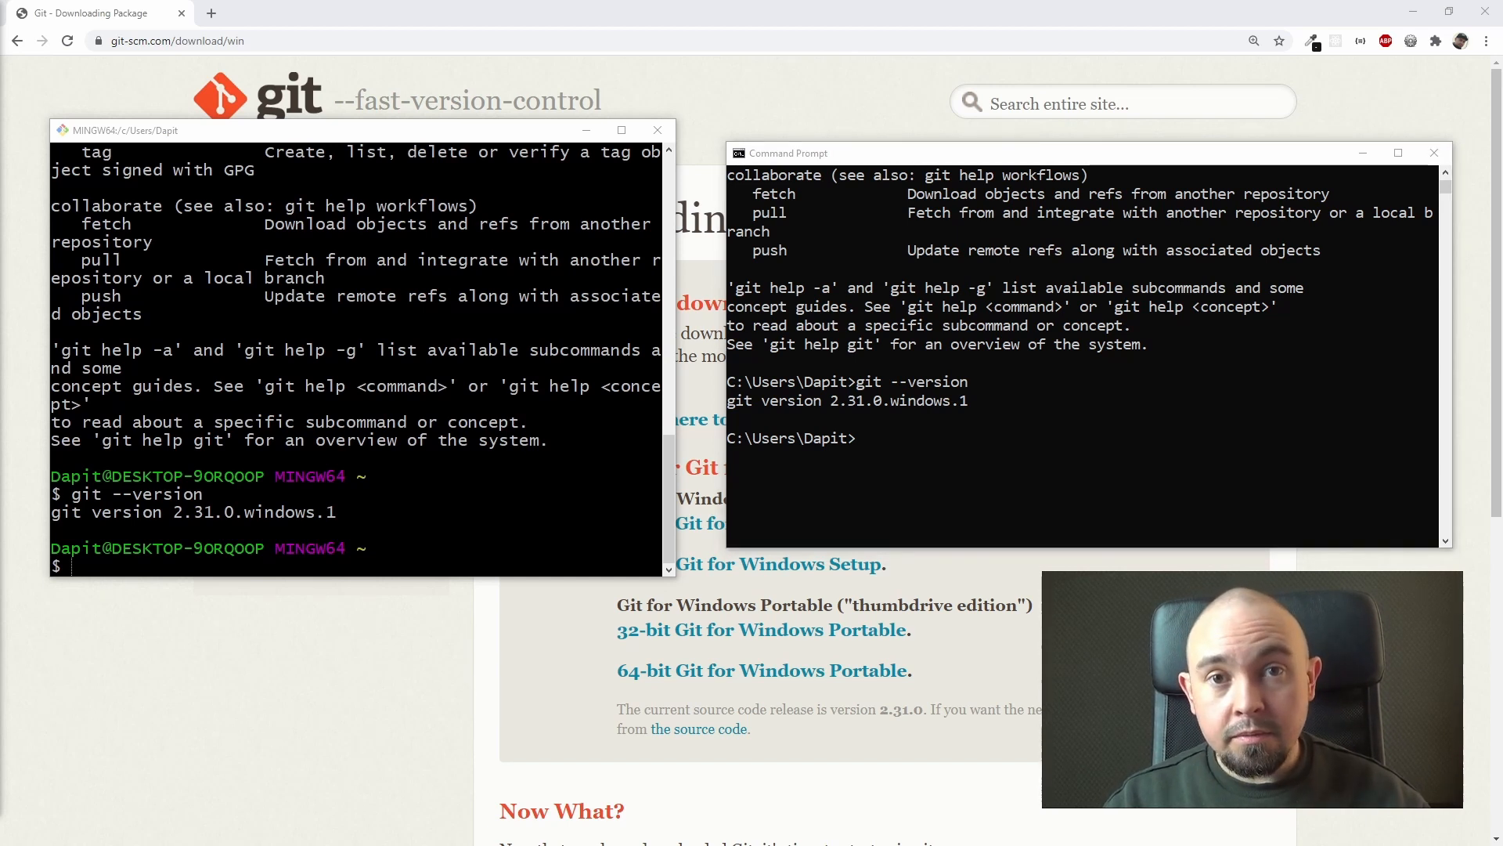
Move the Windows PowerShell window in front of the other terminals and check the Git version there with git --version.
left_click_drag(0, 364, 799, 227)
left_click(688, 451)
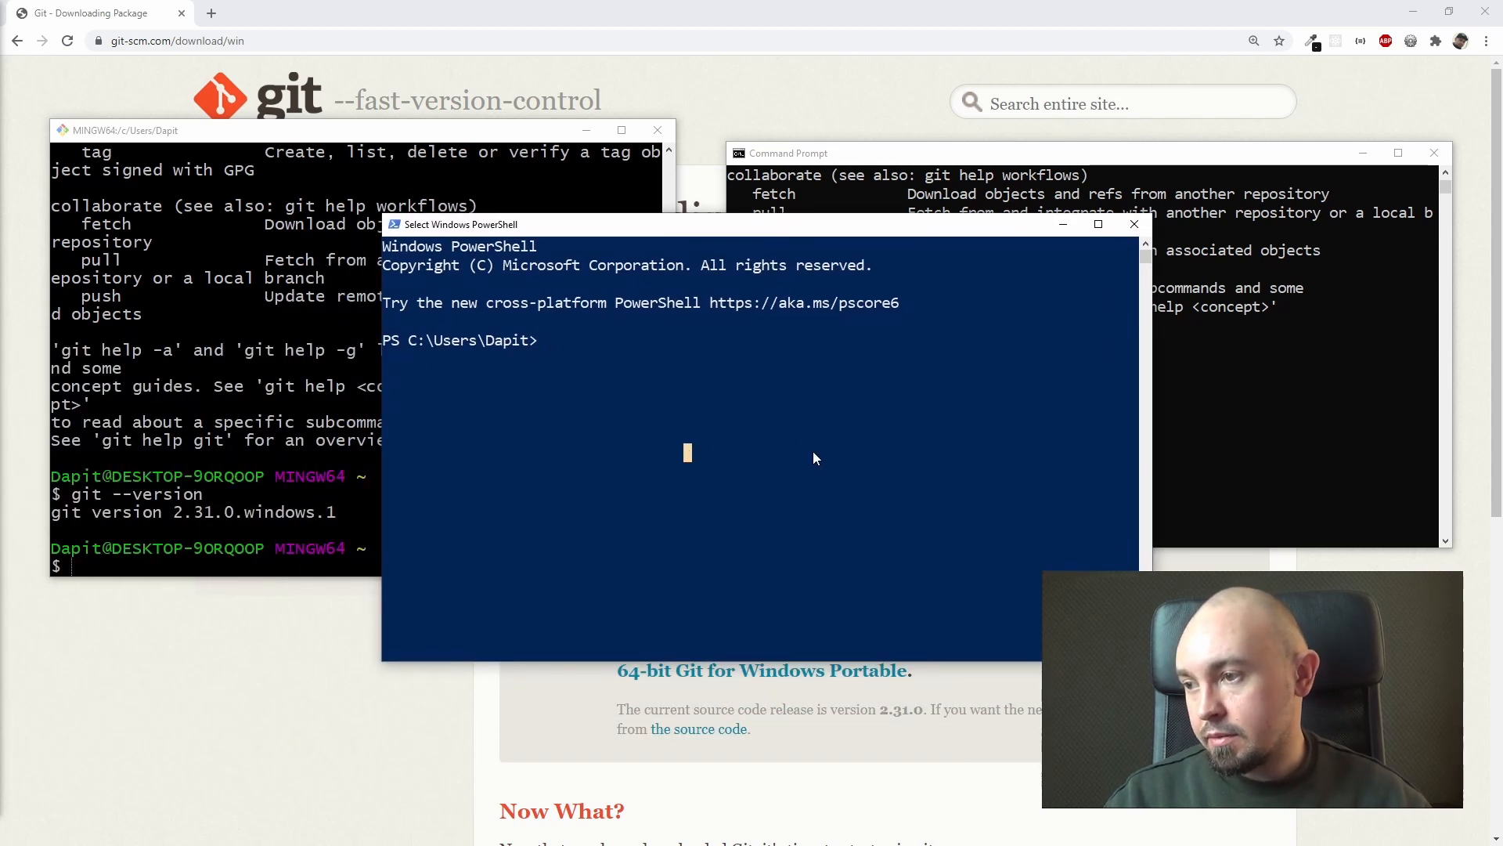
left_click(816, 452)
left_click(792, 375)
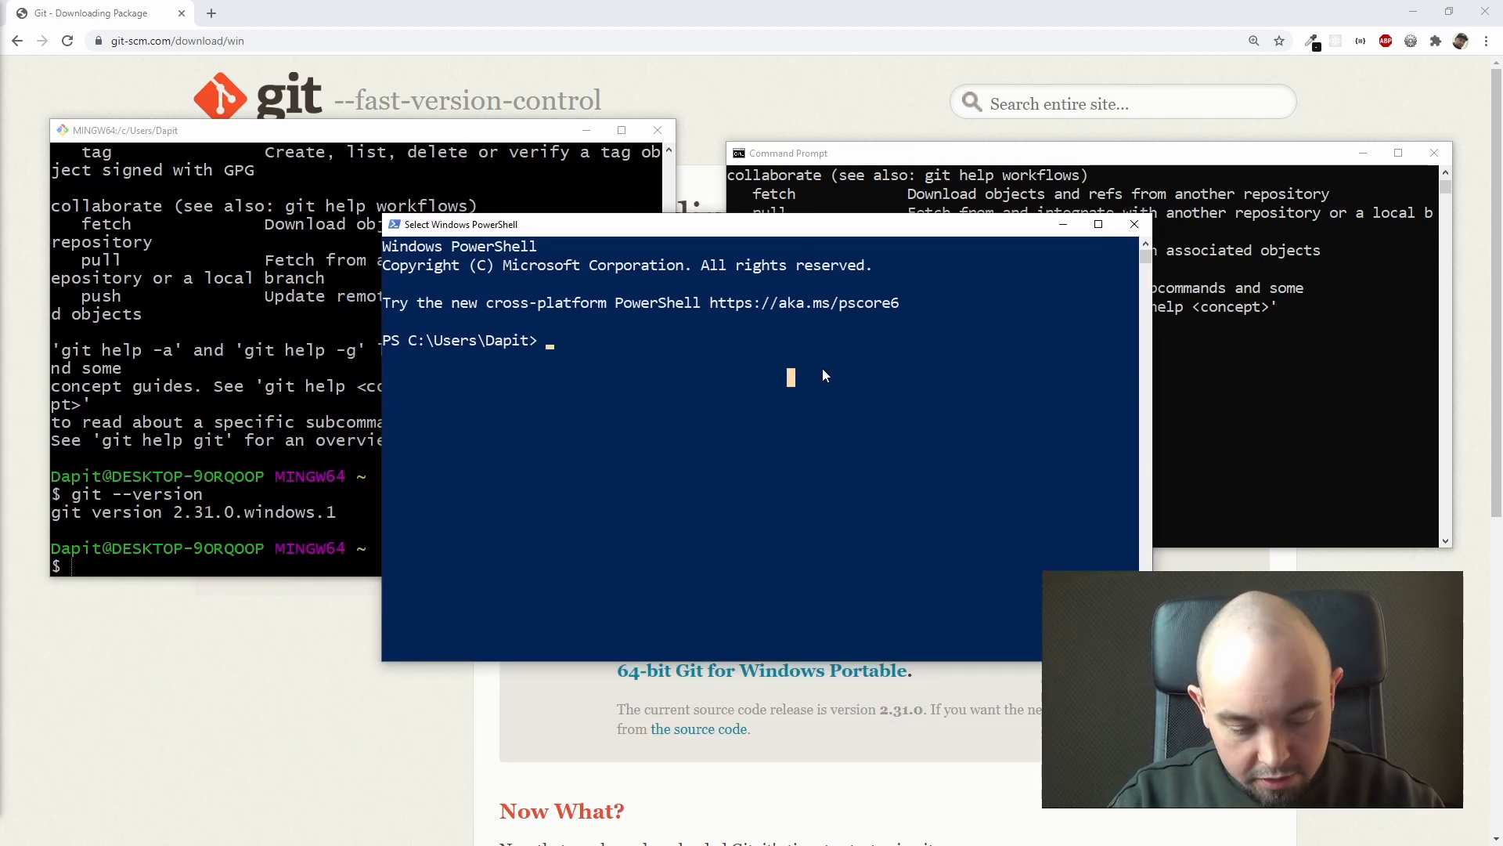
type("git --")
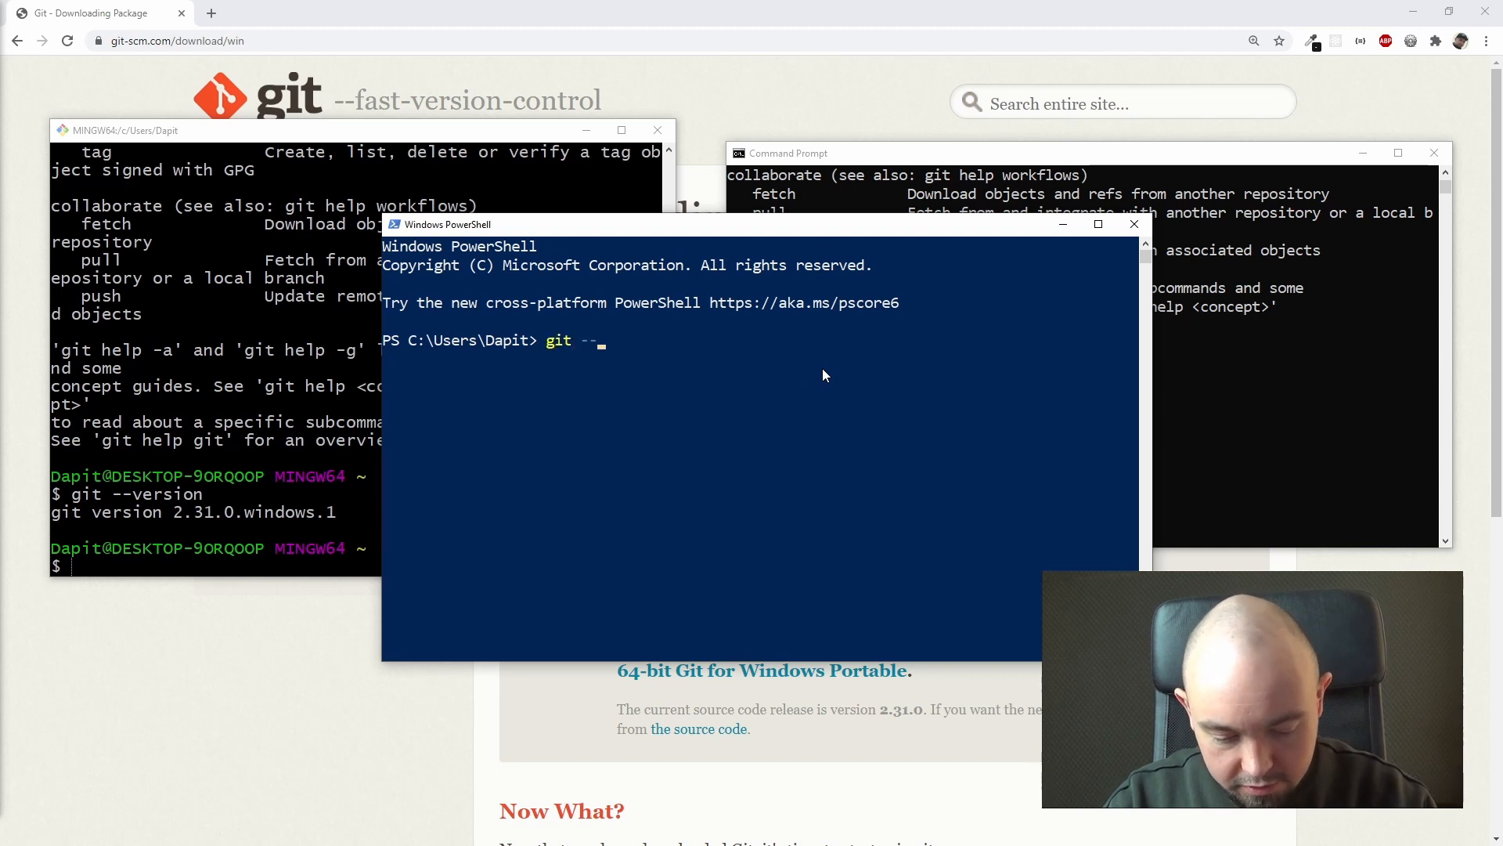
type("version")
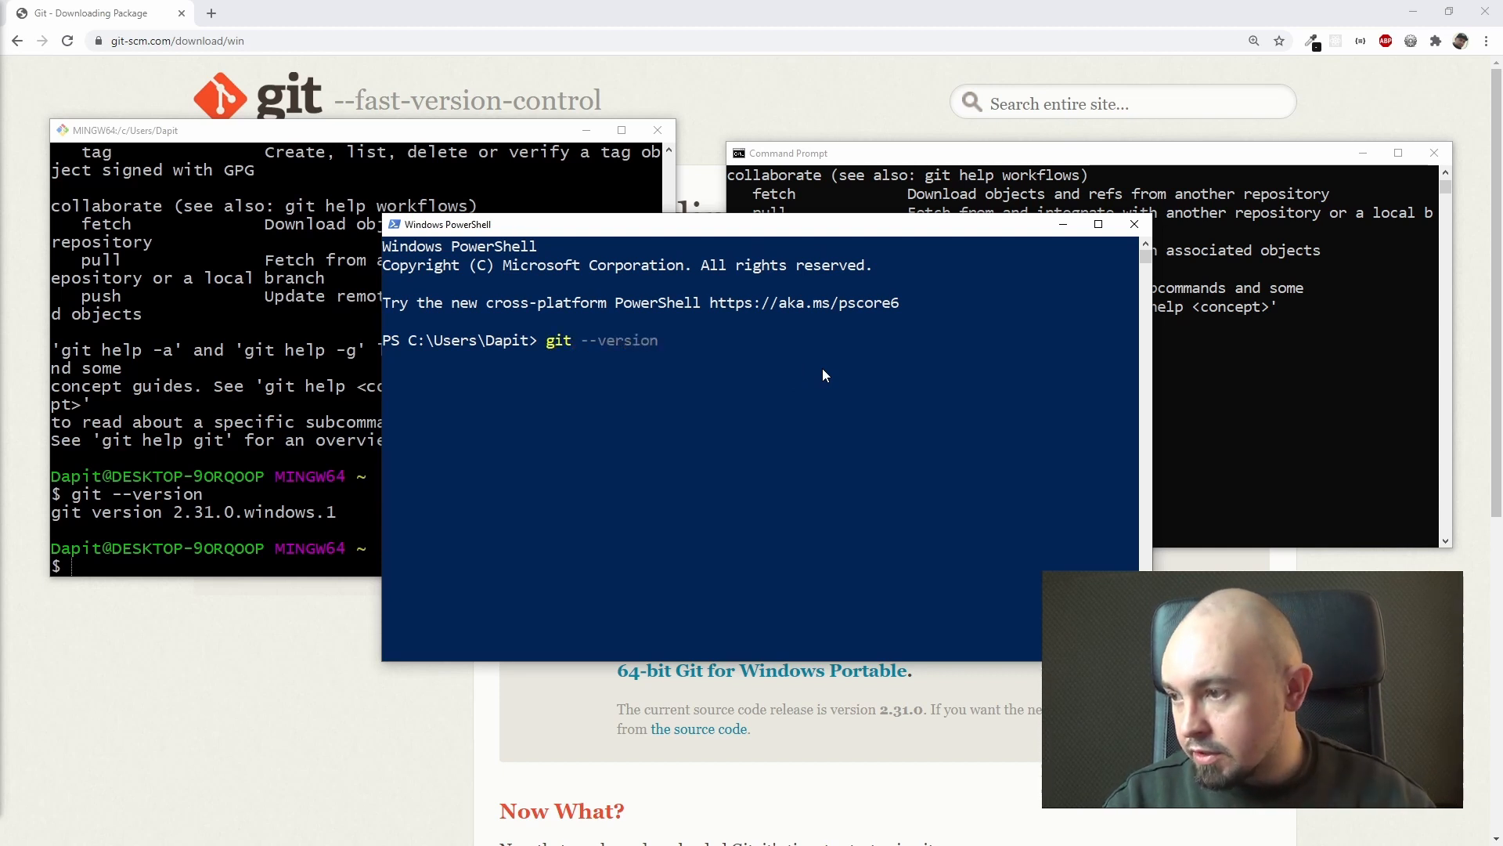
key("Return")
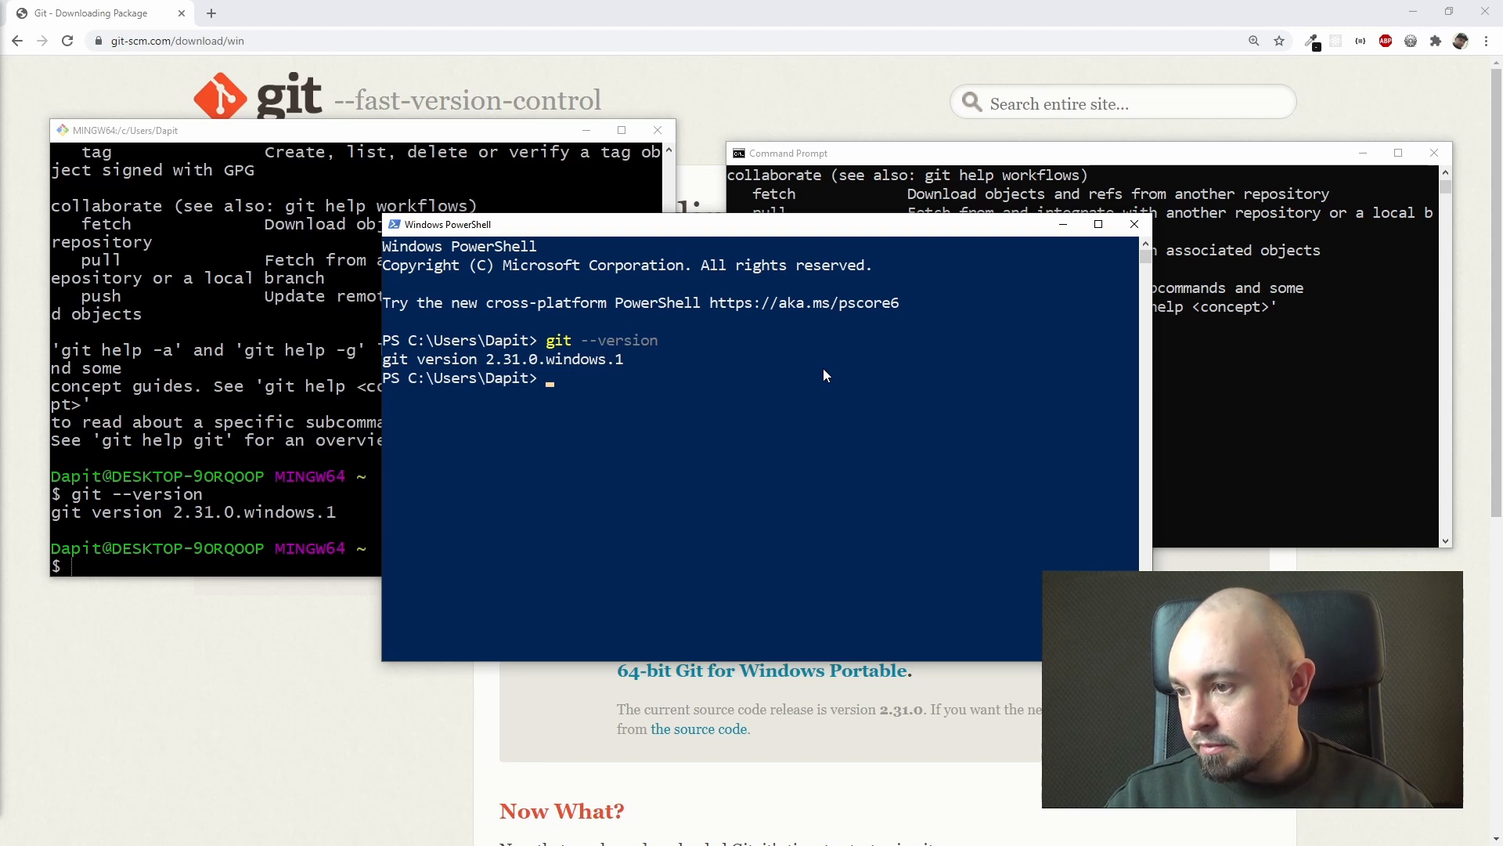